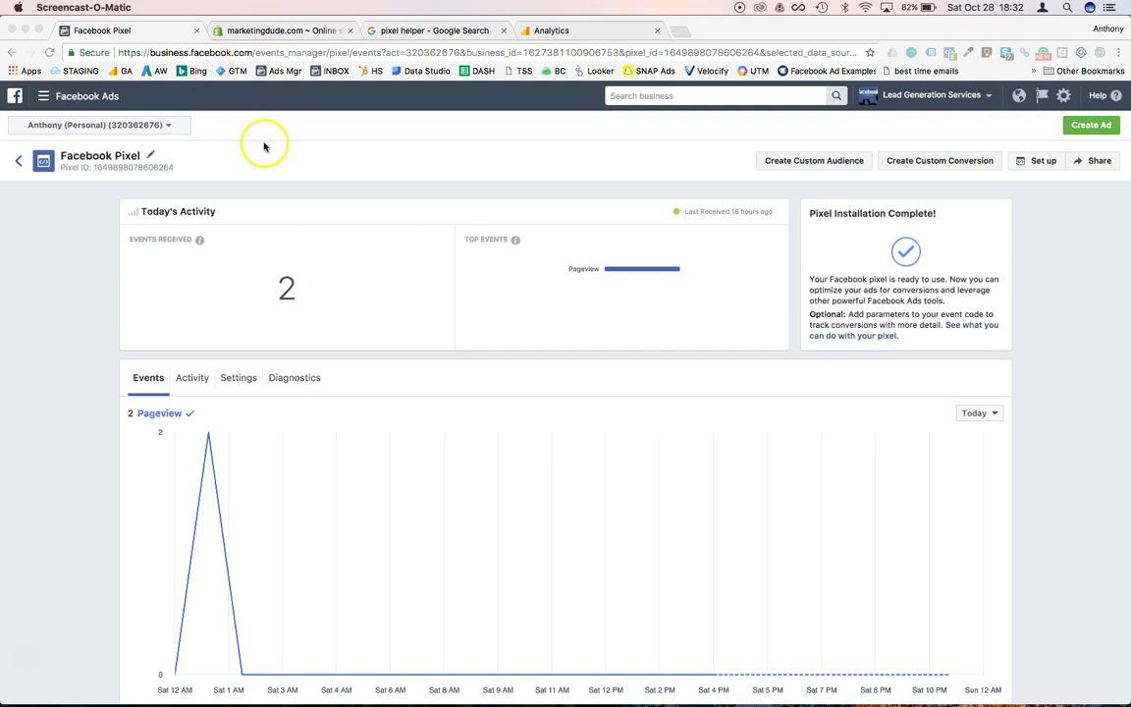
Select the pixel ID digits under the Facebook Pixel title for copying
click(98, 167)
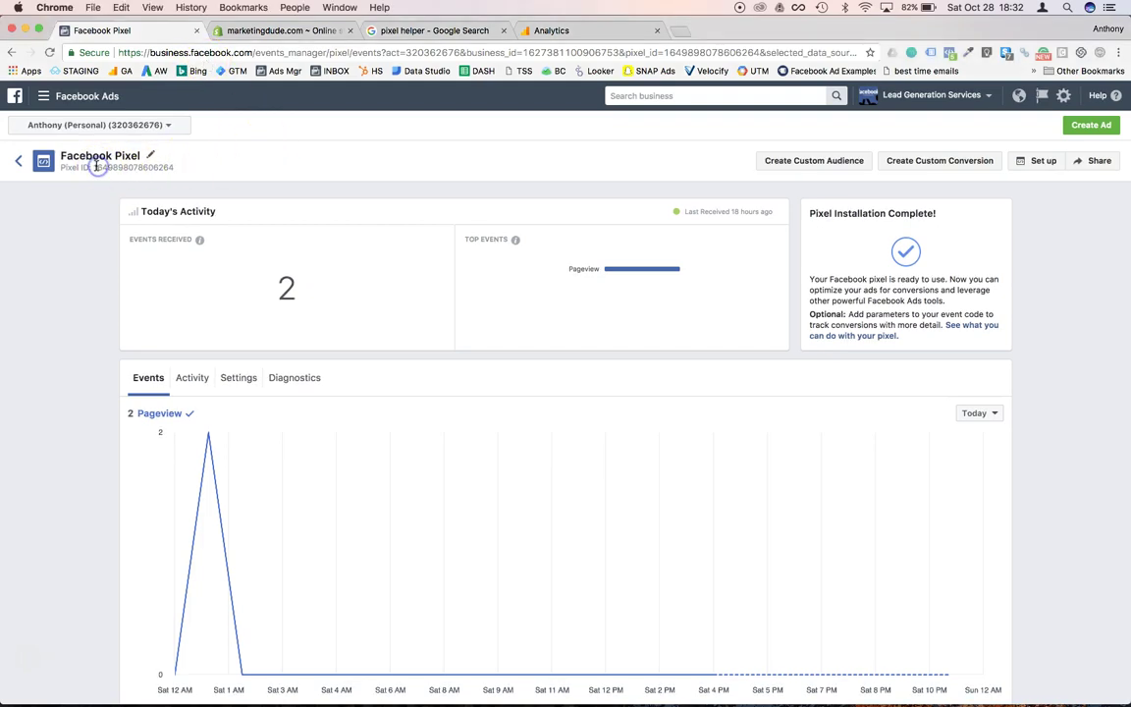
drag(94, 167, 191, 169)
key(super+c)
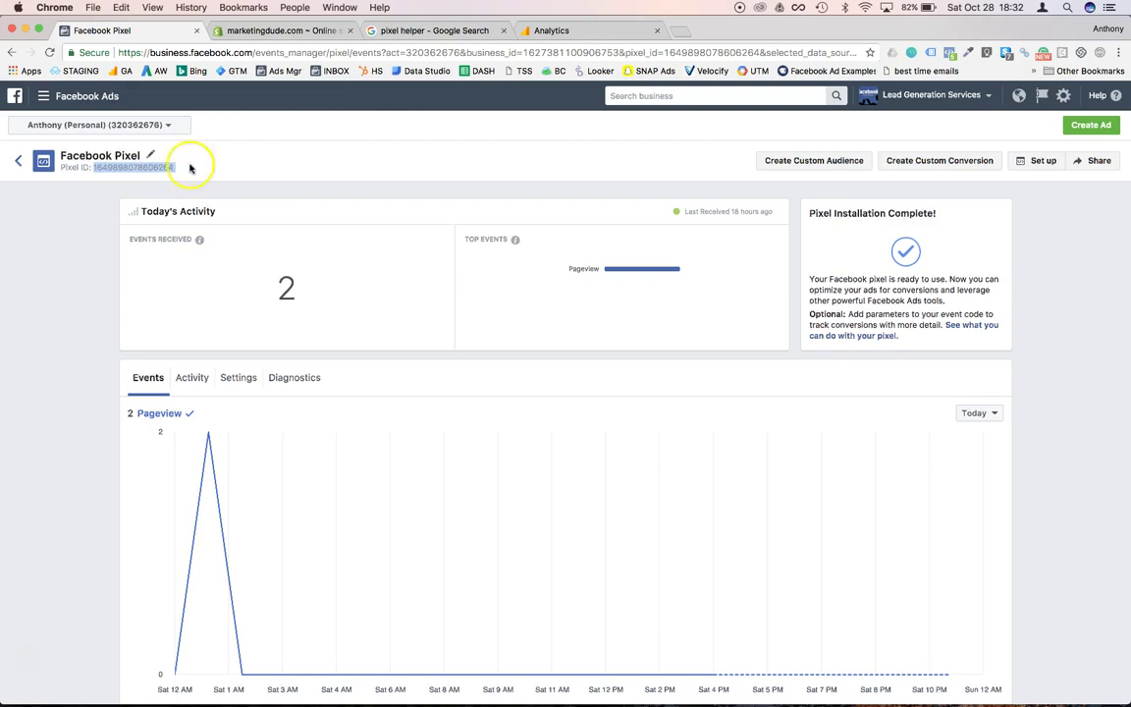
Paste the copied pixel ID into Shopify's Facebook Pixel ID field and save the preferences
click(271, 31)
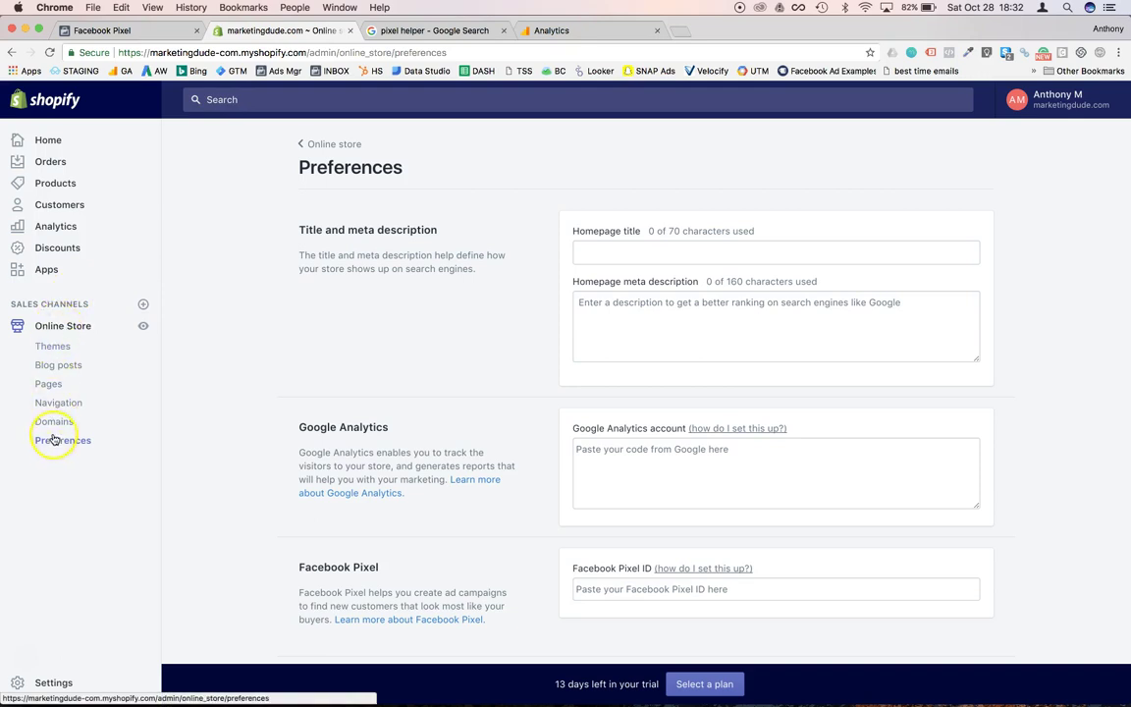
scroll(622, 477, down, 1)
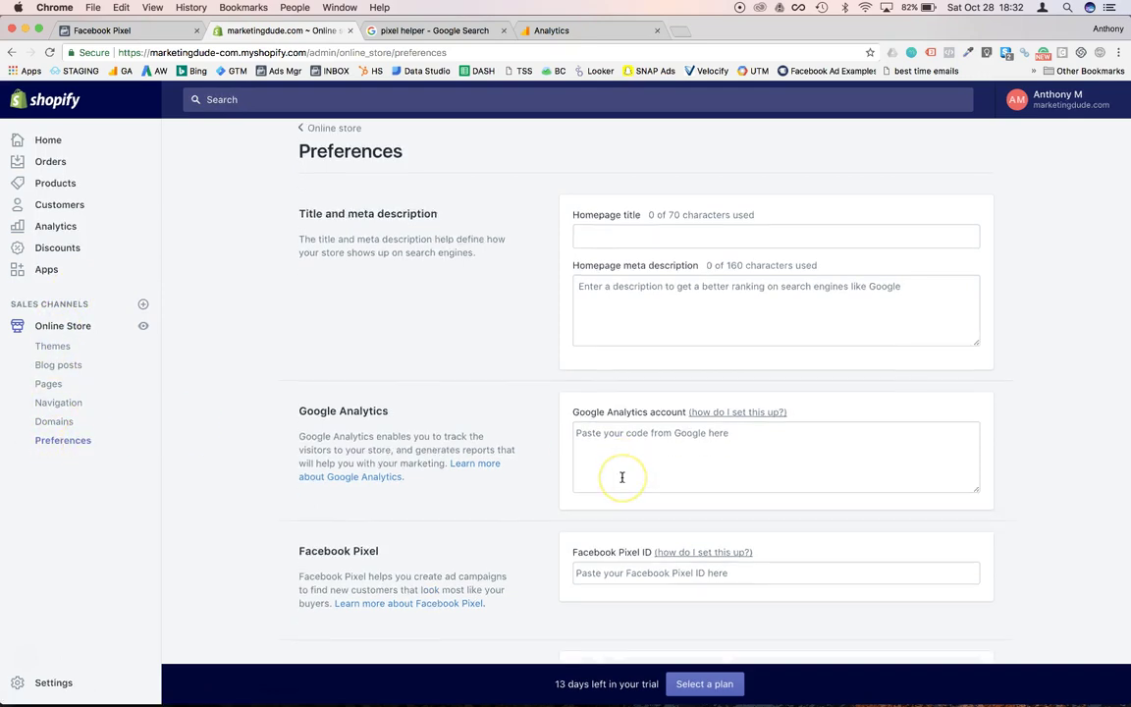
scroll(622, 477, down, 3)
click(625, 510)
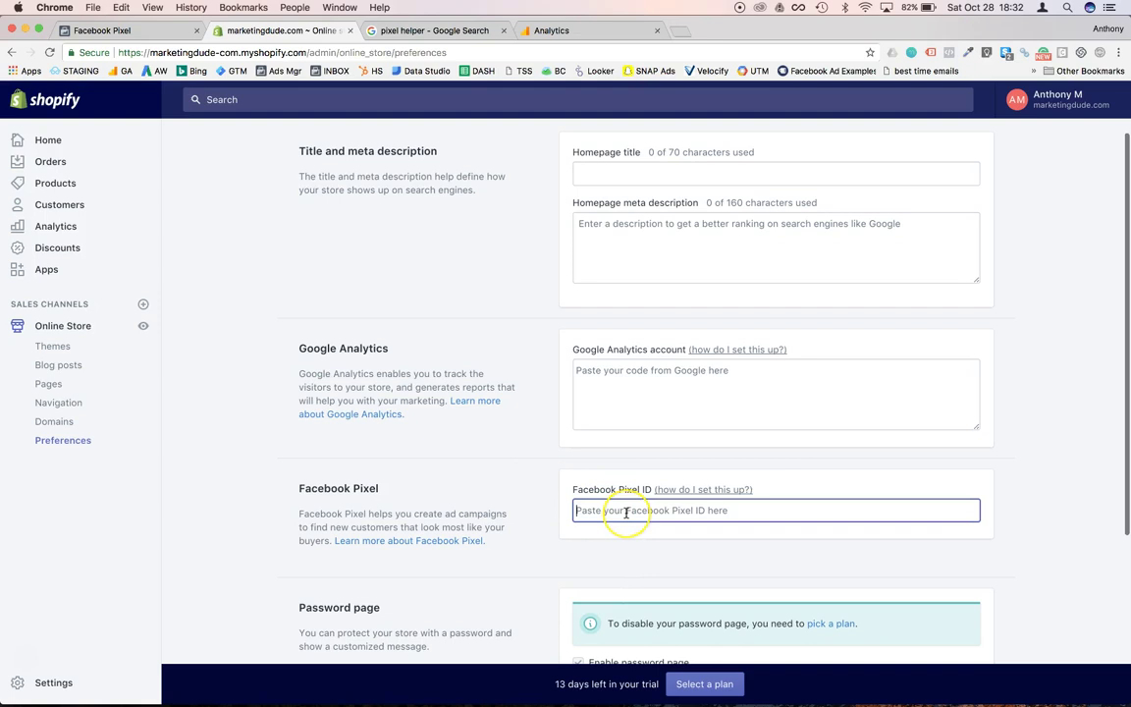
key(super+v)
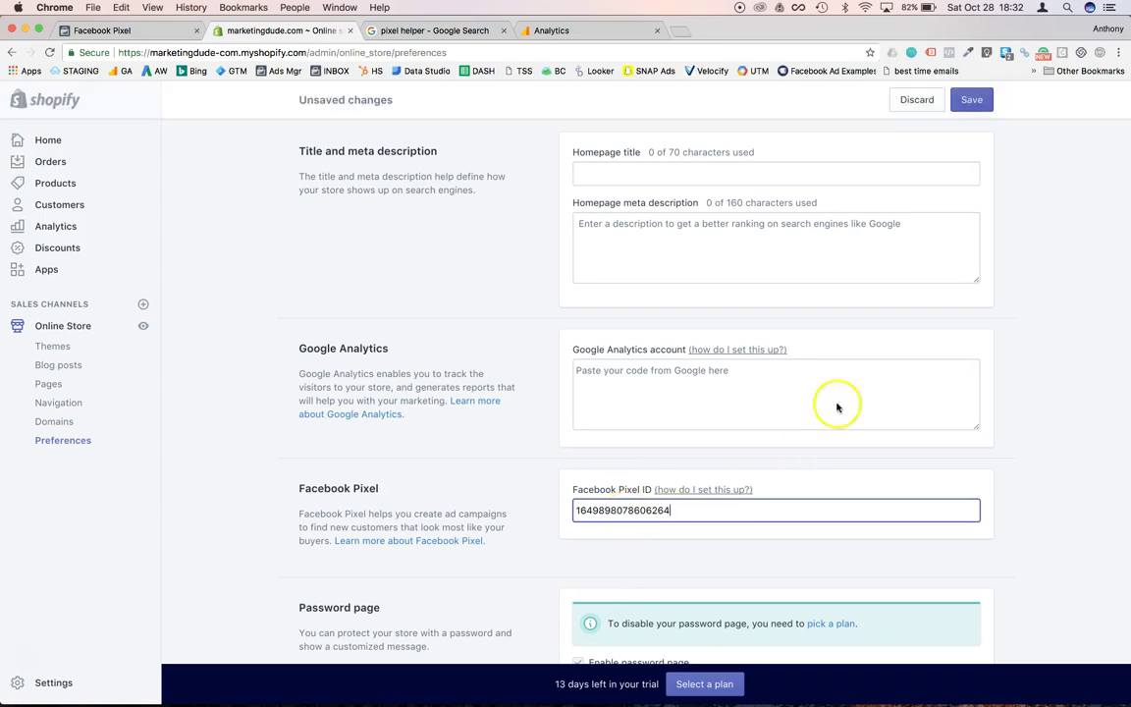
click(977, 103)
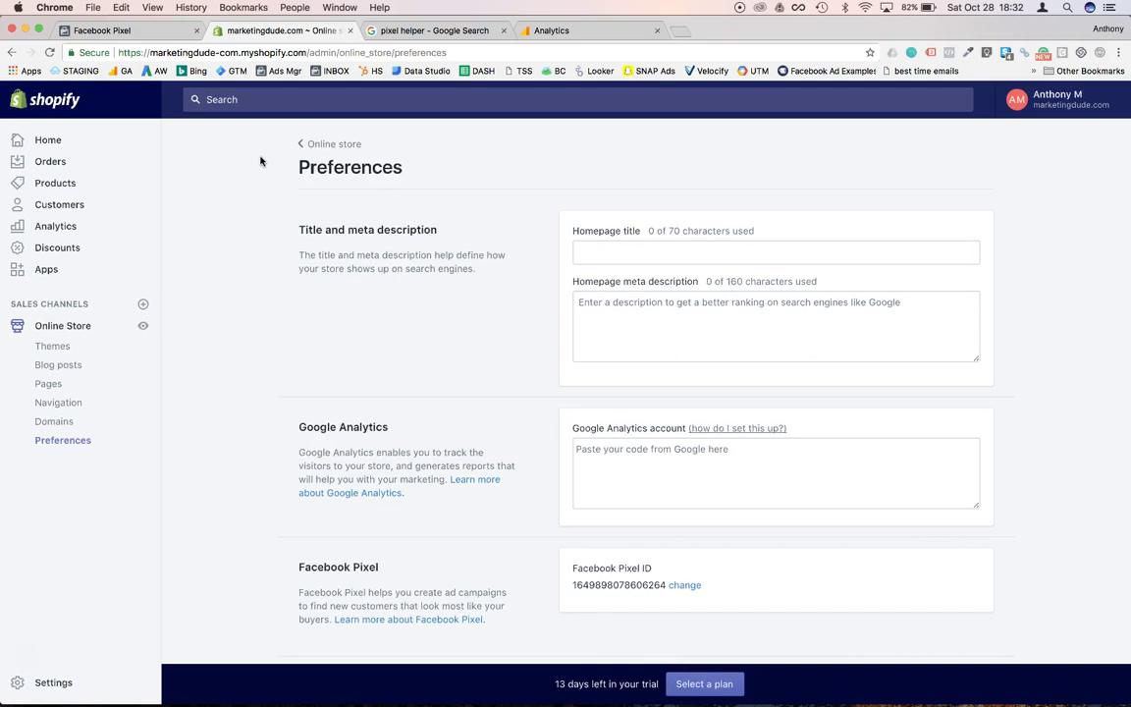
Start a custom conversion on the pixel with the rule URL contains '/thank-you'
click(126, 32)
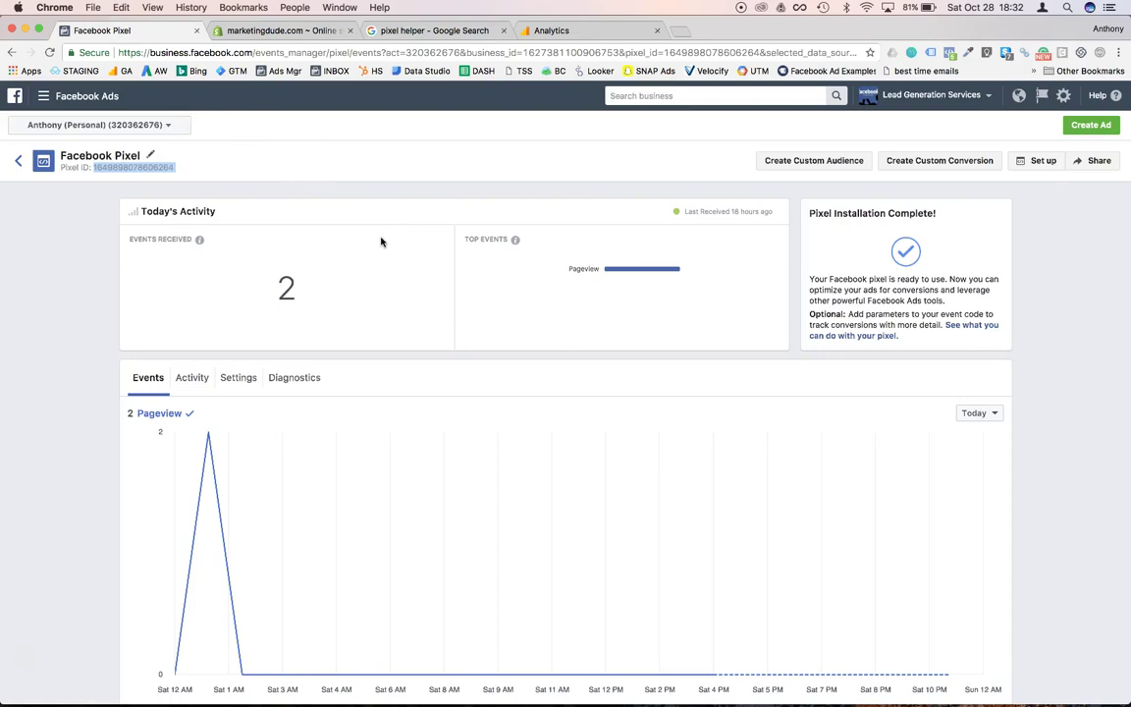
click(598, 200)
click(1048, 211)
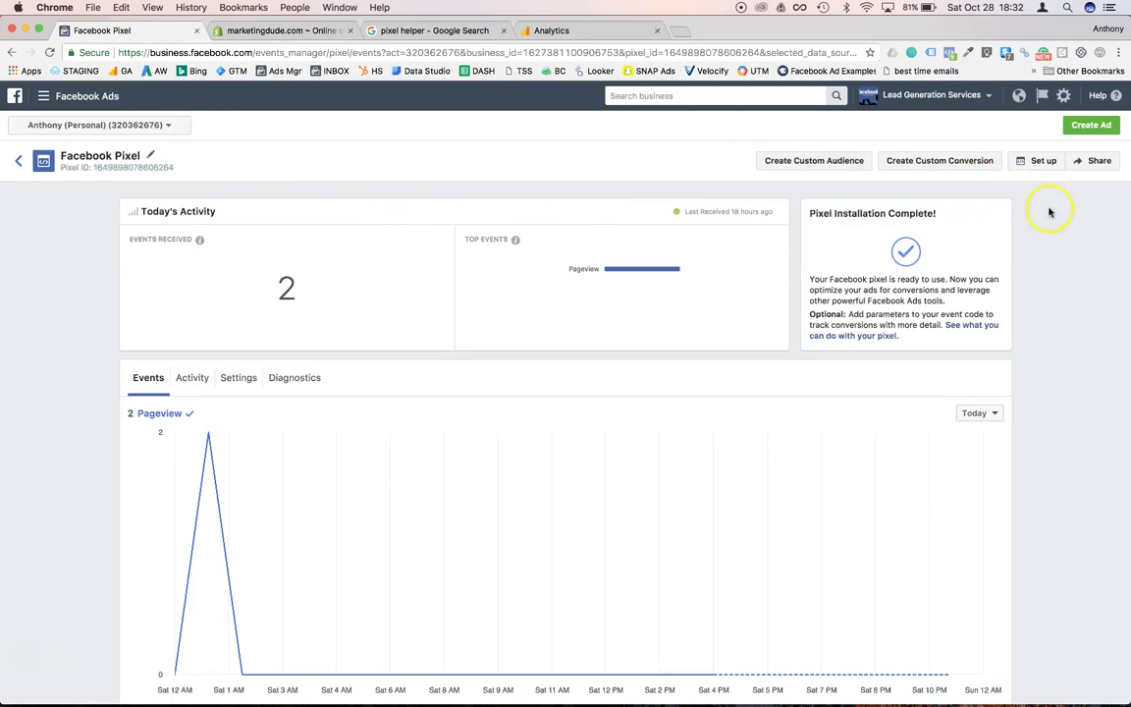
click(940, 164)
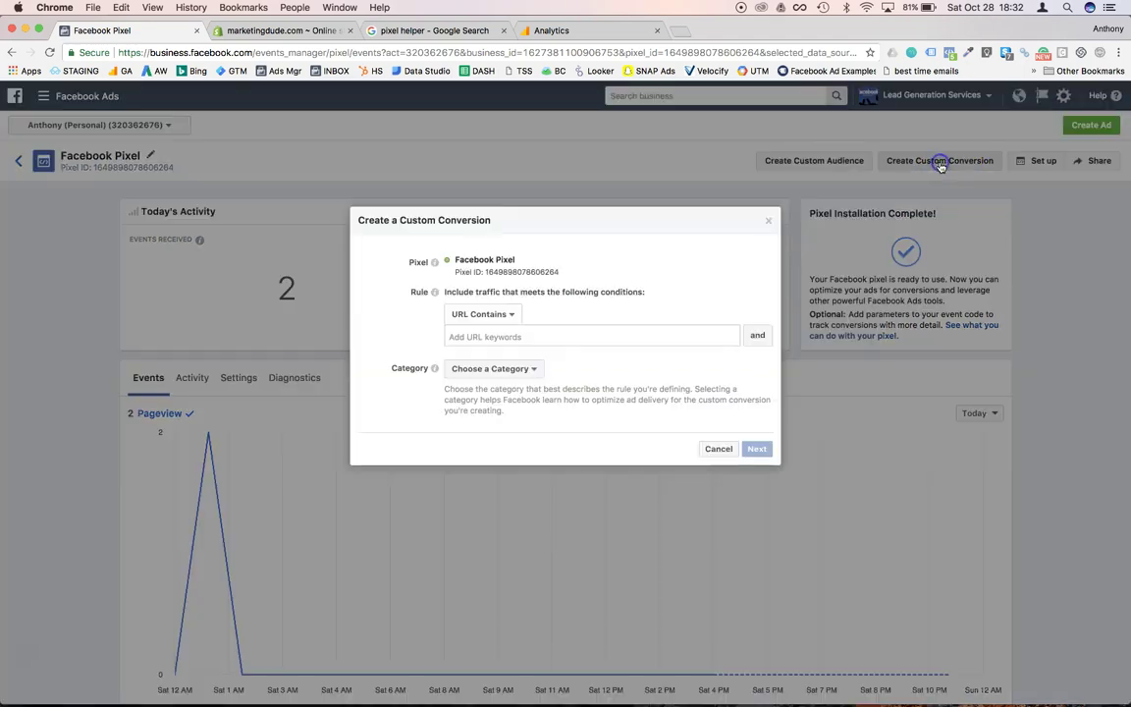
click(476, 314)
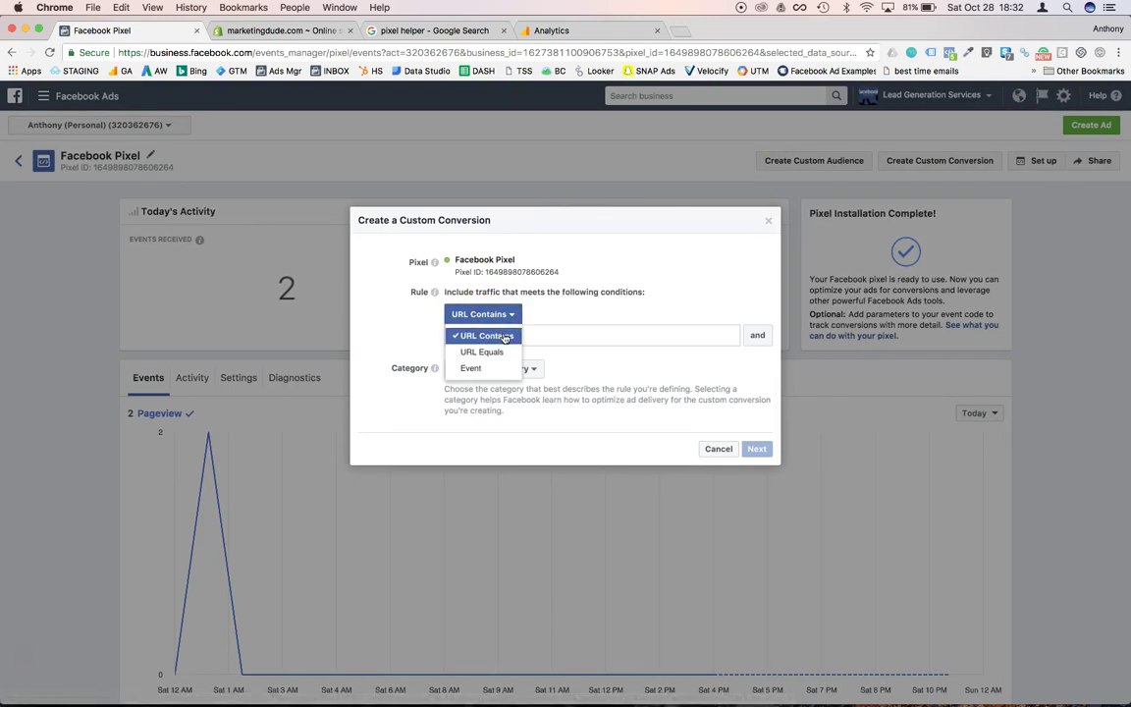
click(486, 312)
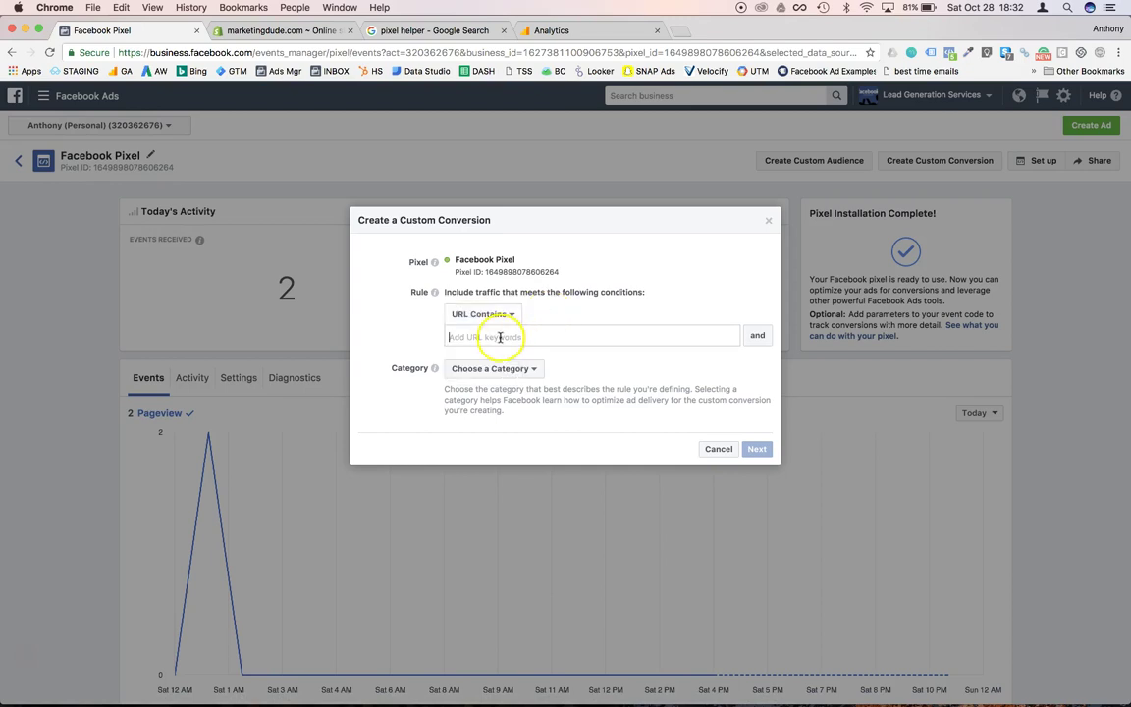
text(/)
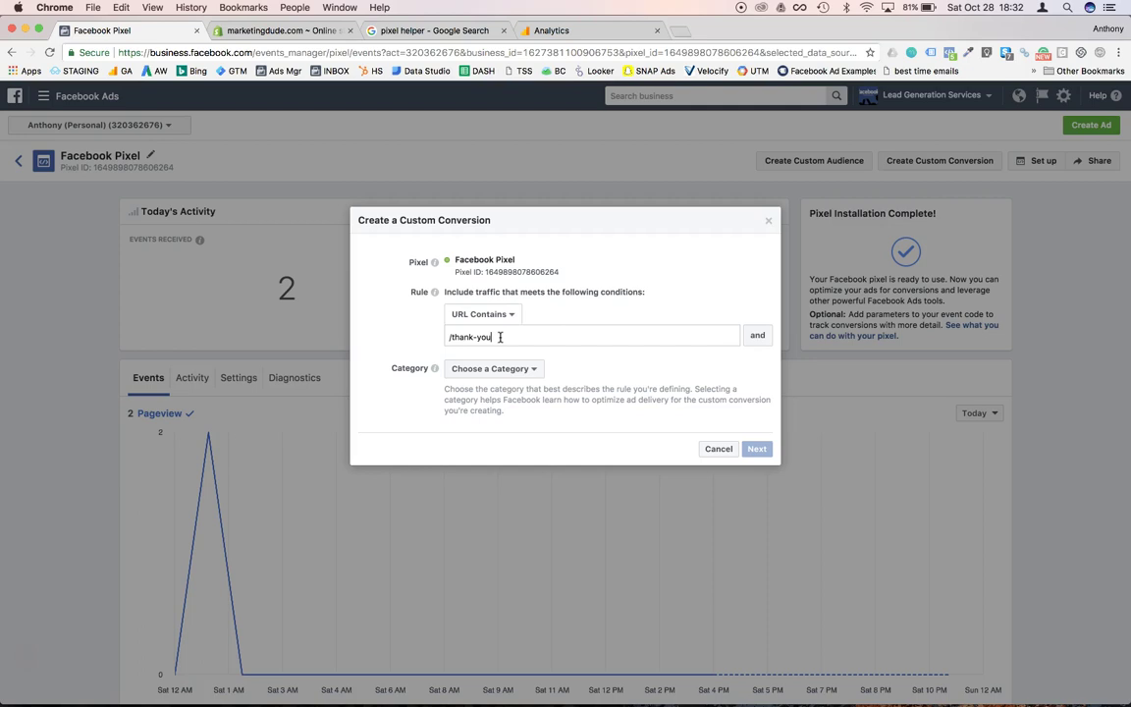
text(thank-you)
Set the conversion category to Purchase, name it 'Purchase', and create it
click(488, 369)
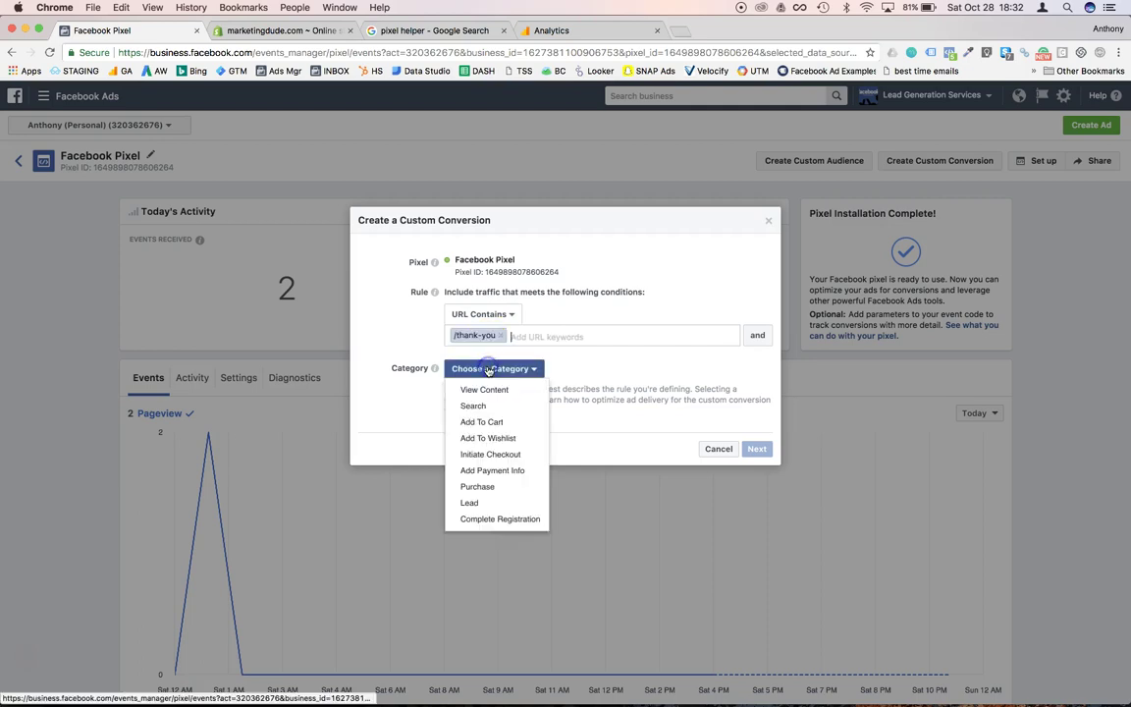
click(477, 486)
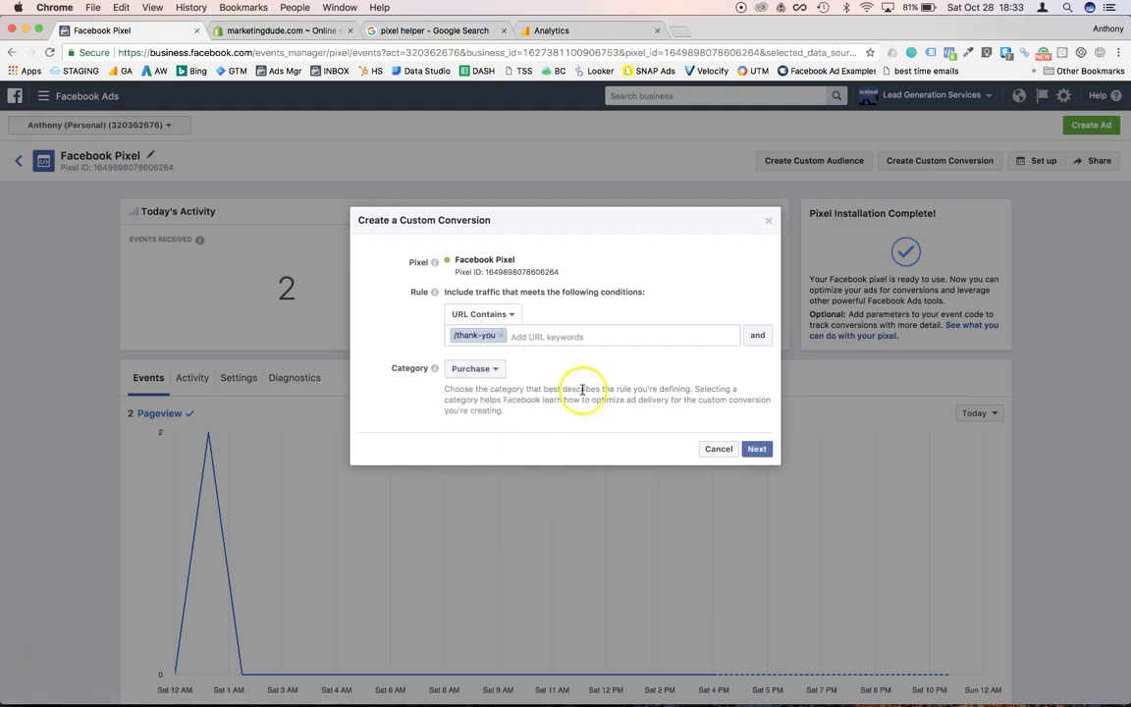
click(756, 449)
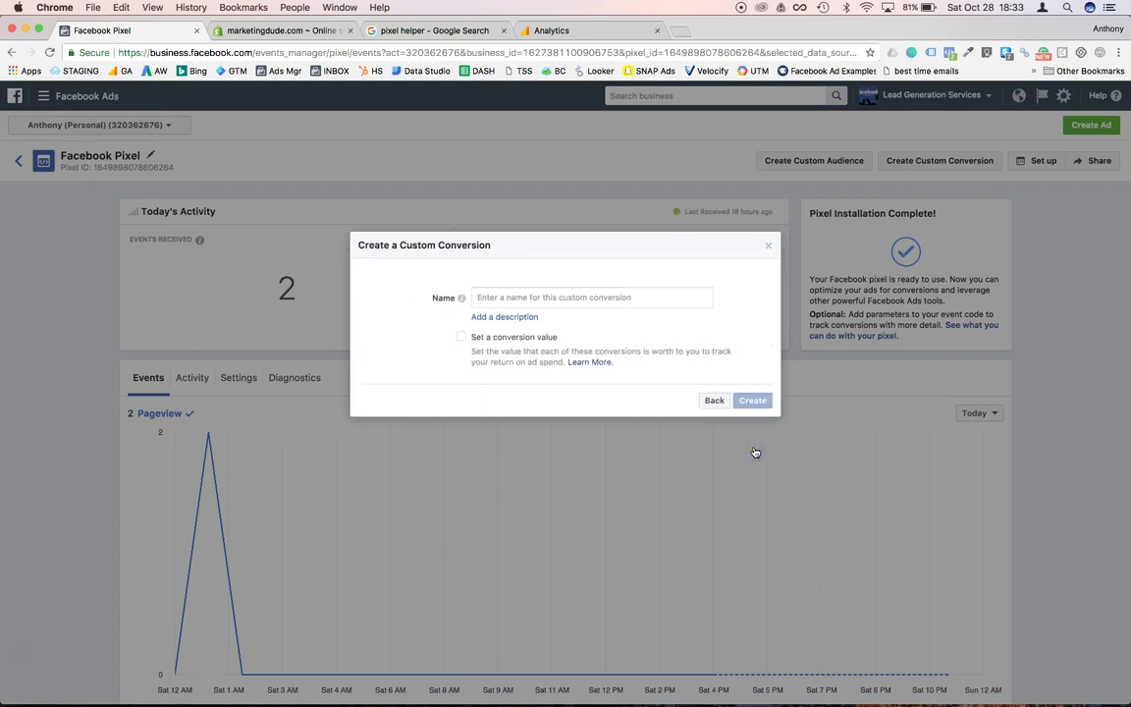
click(624, 299)
text(Purchase)
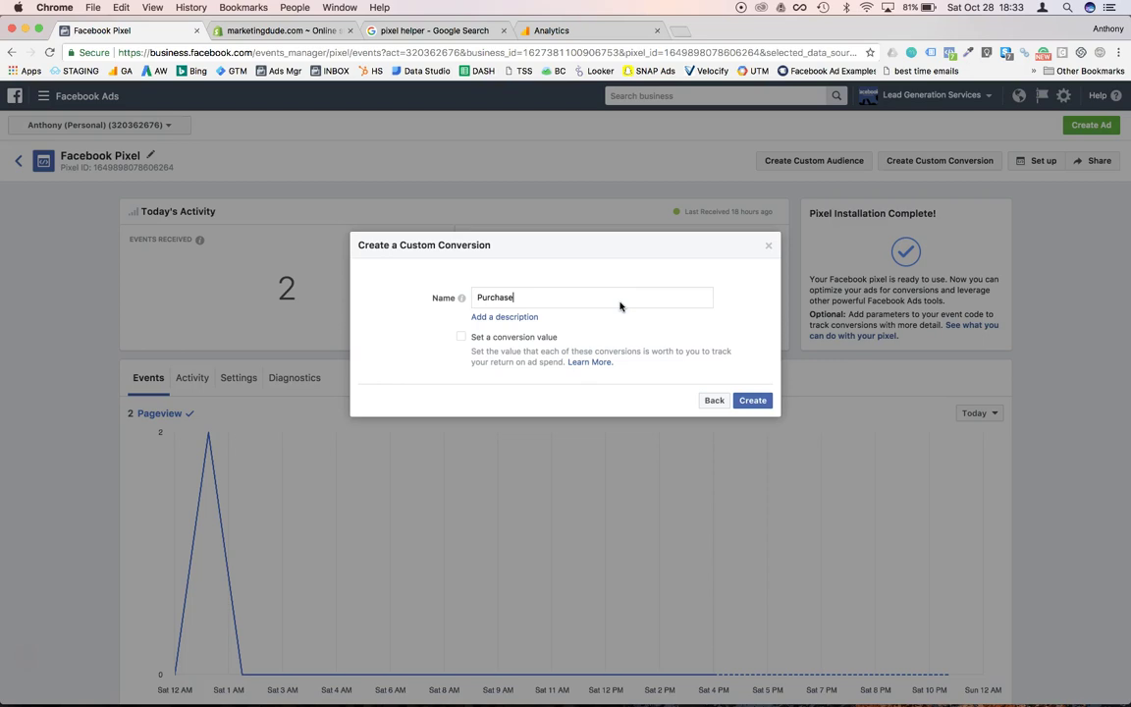
click(754, 401)
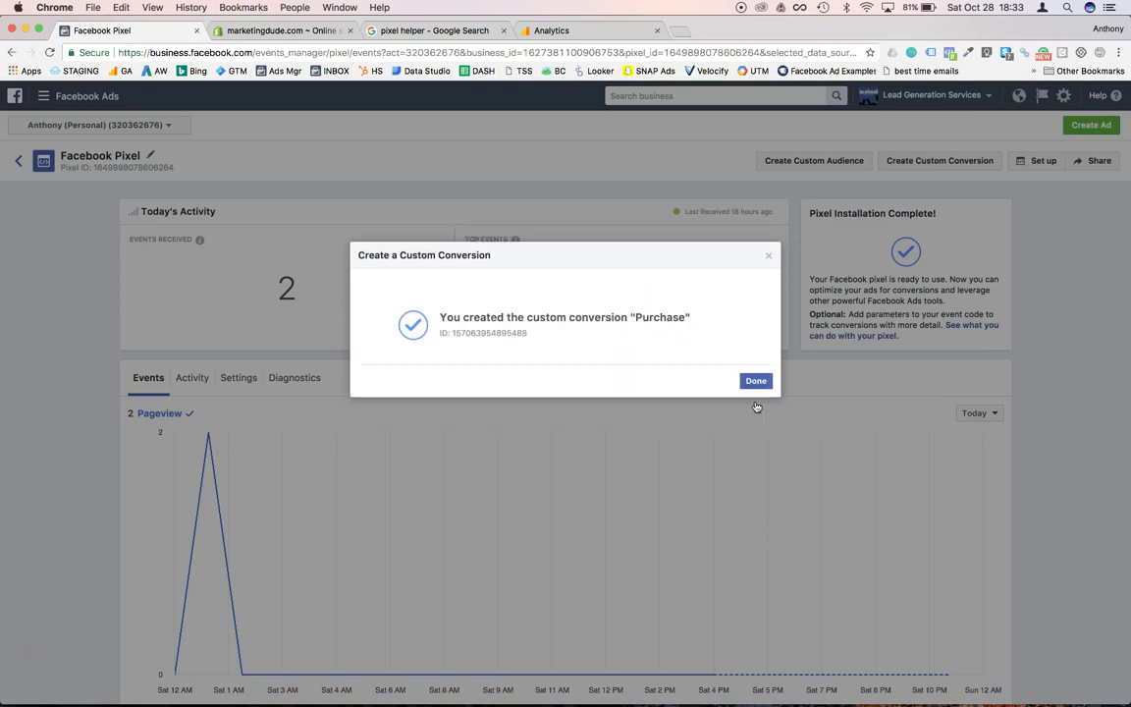
click(754, 379)
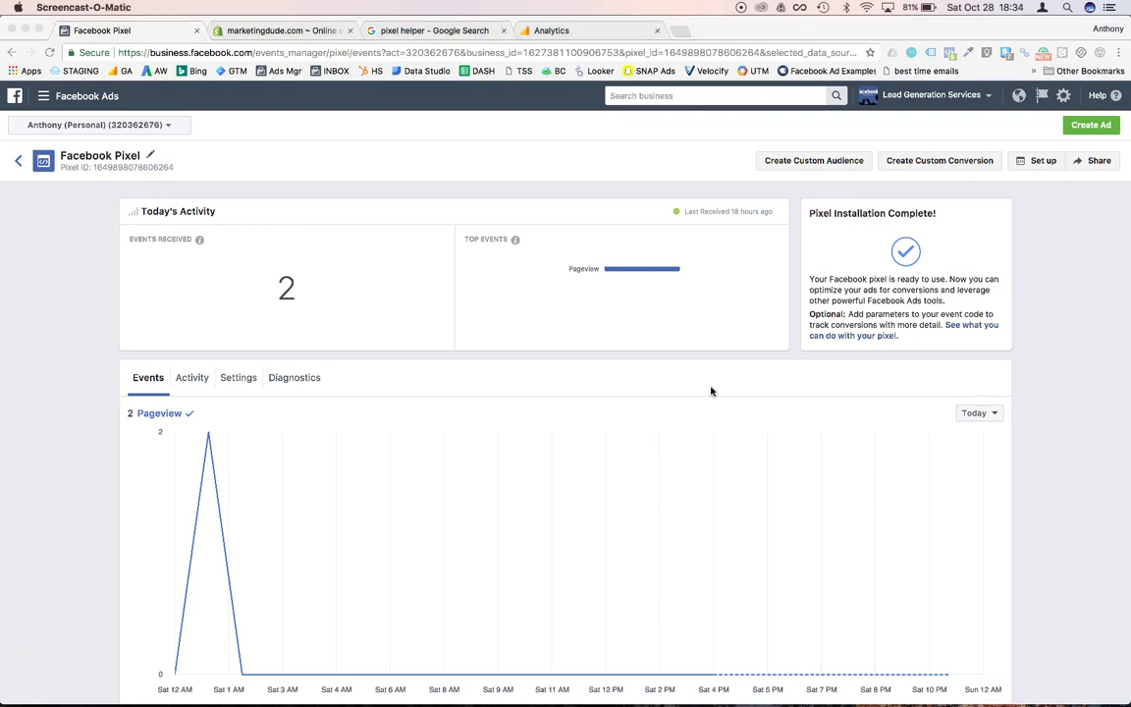
Choose to install the pixel code manually from the installation options
click(1037, 163)
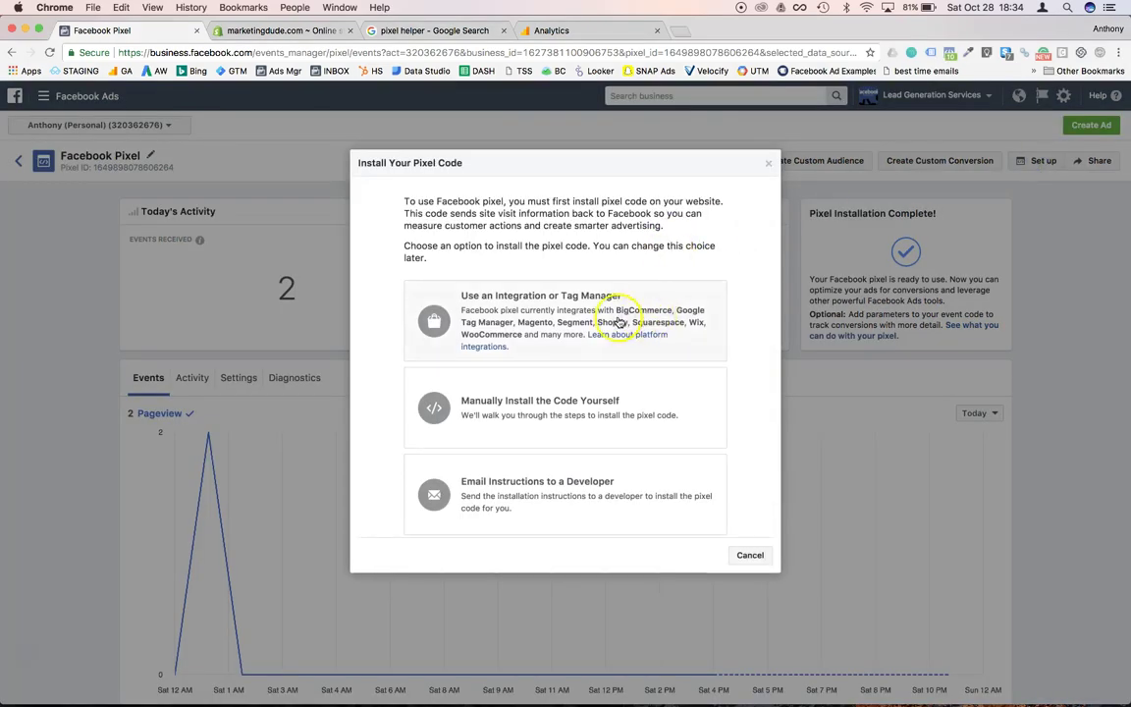
click(559, 390)
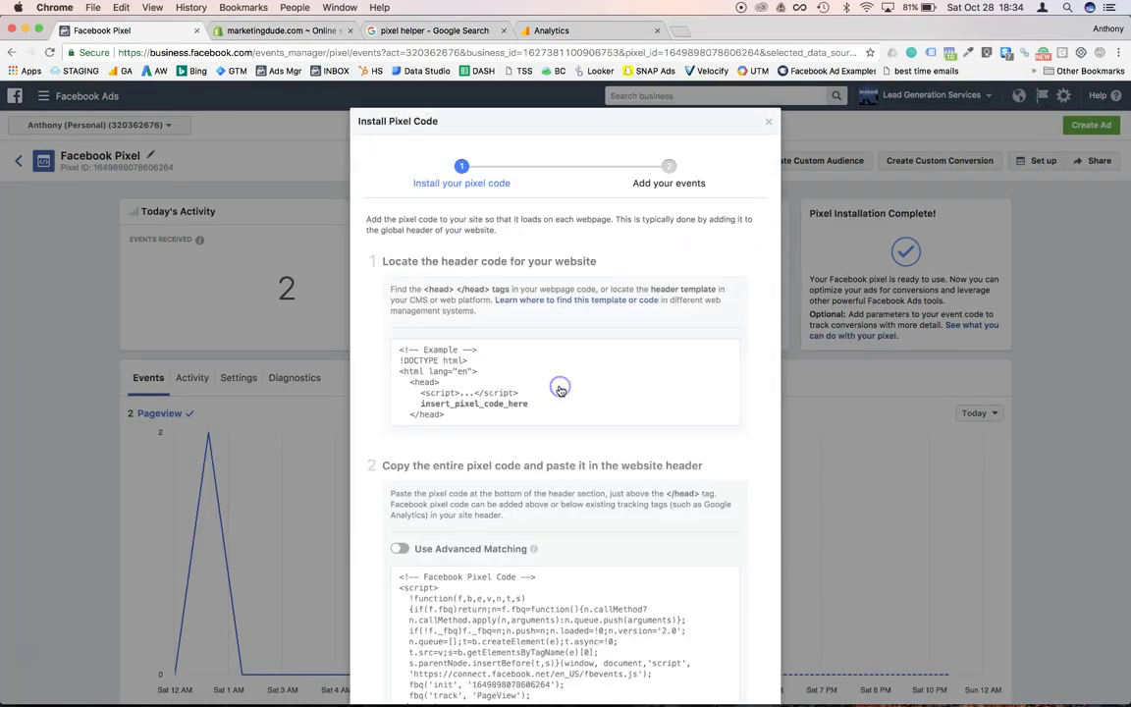
scroll(559, 391, down, 5)
click(559, 390)
scroll(560, 391, down, 1)
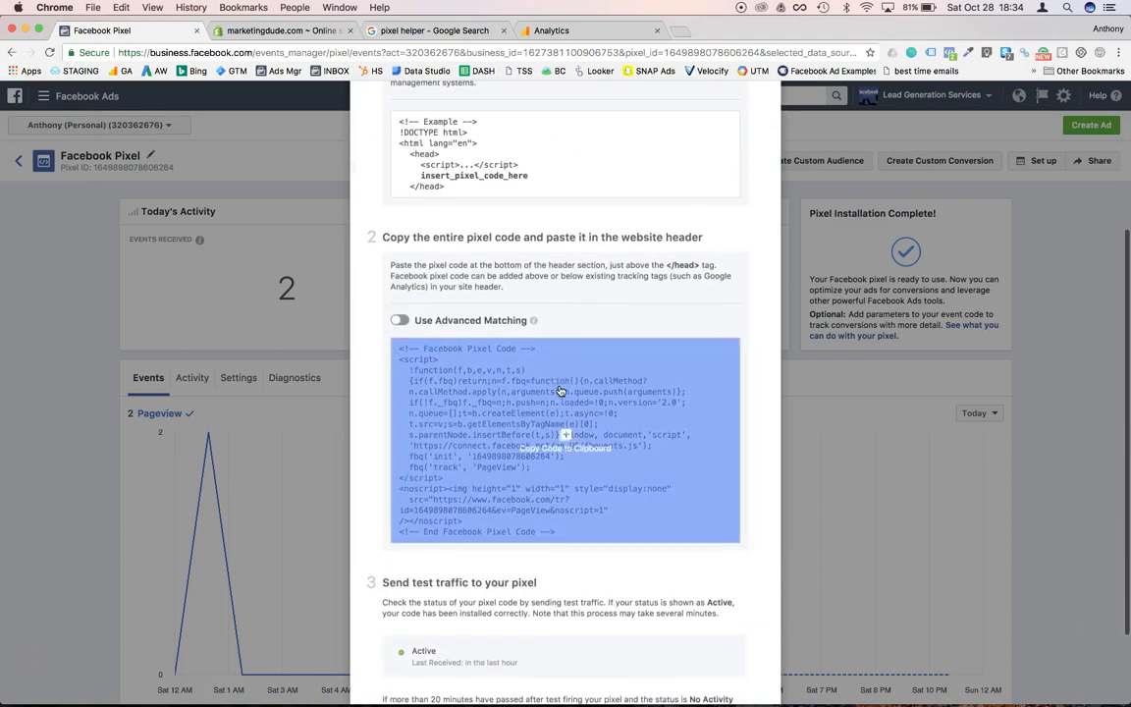
Select the full pixel base code block for copying
click(682, 307)
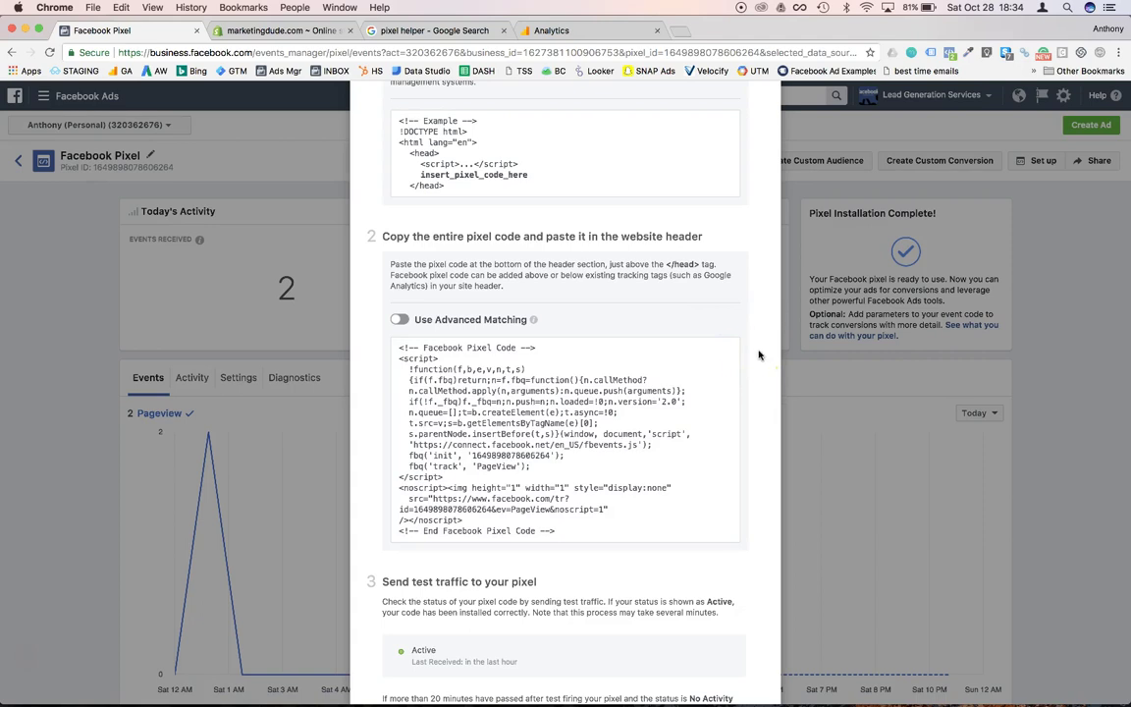
click(522, 361)
click(757, 440)
click(493, 386)
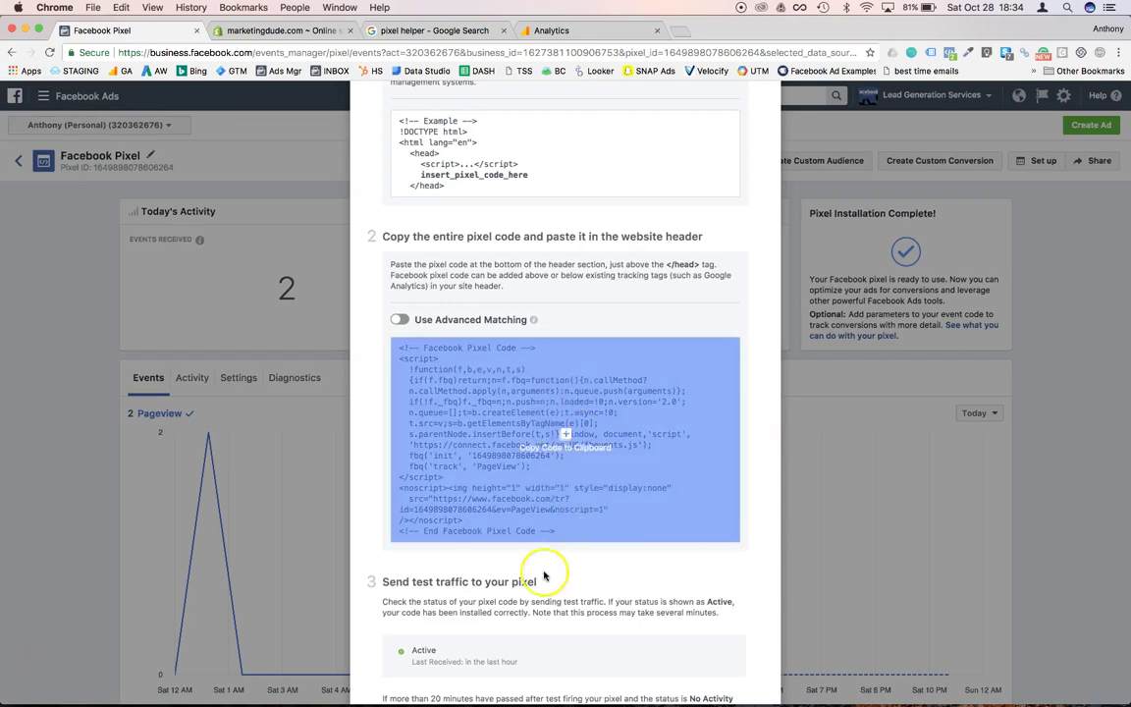
click(496, 575)
click(413, 461)
click(338, 432)
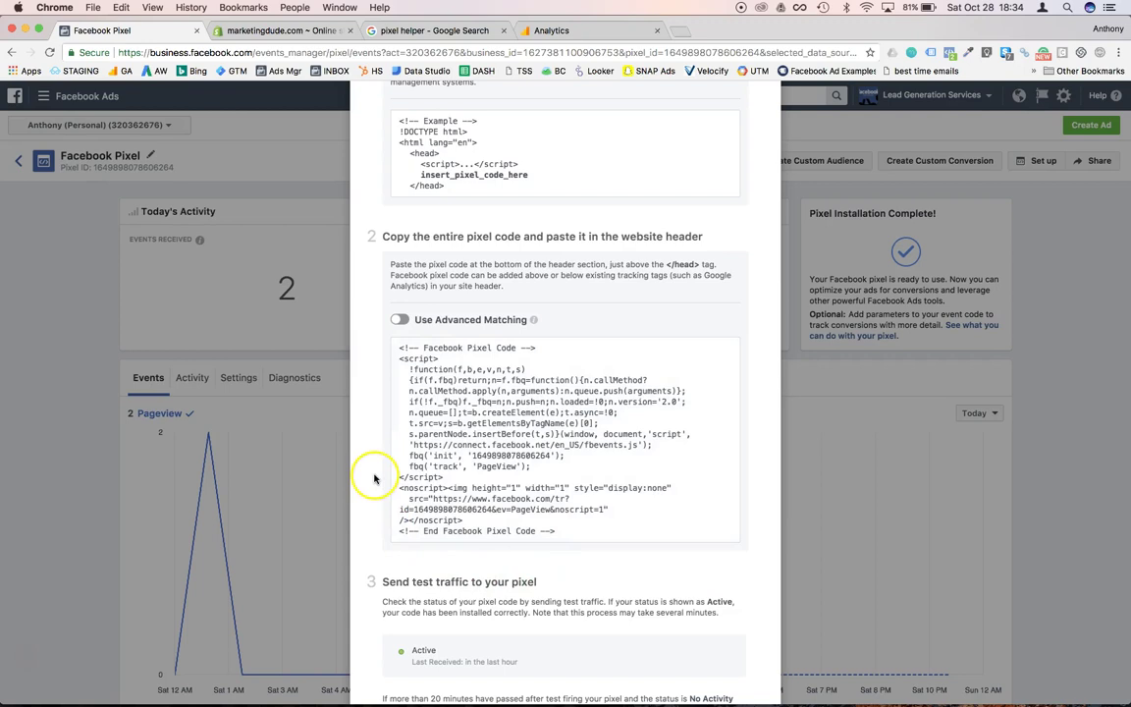
click(448, 459)
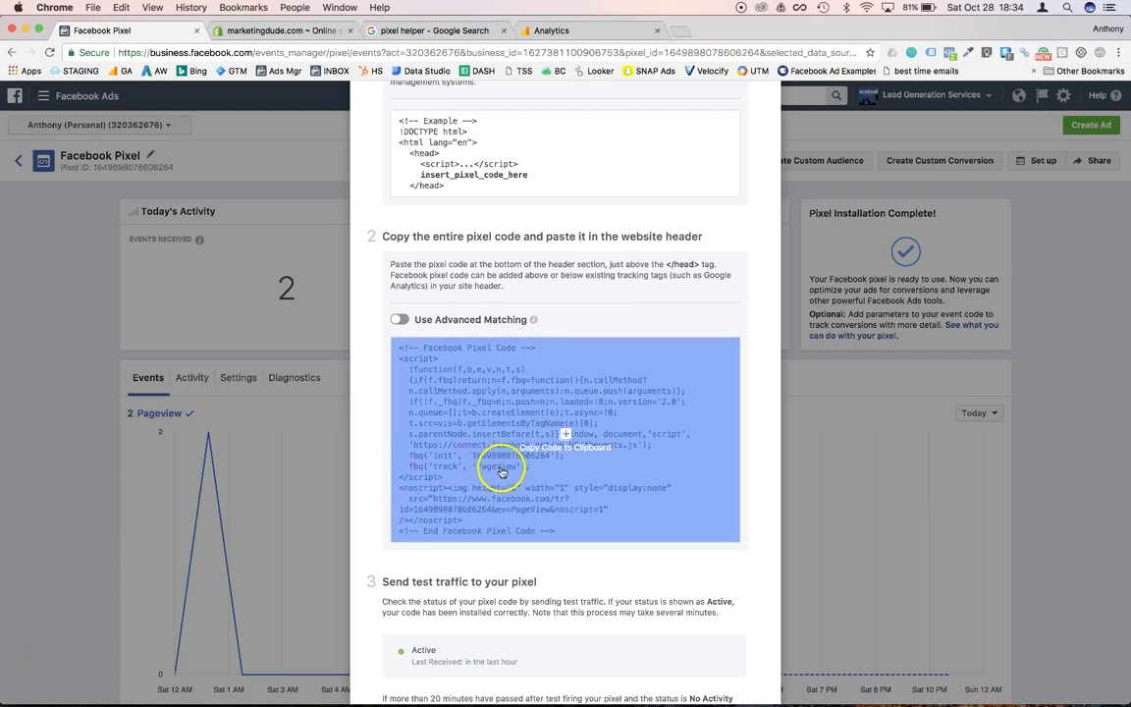
click(380, 467)
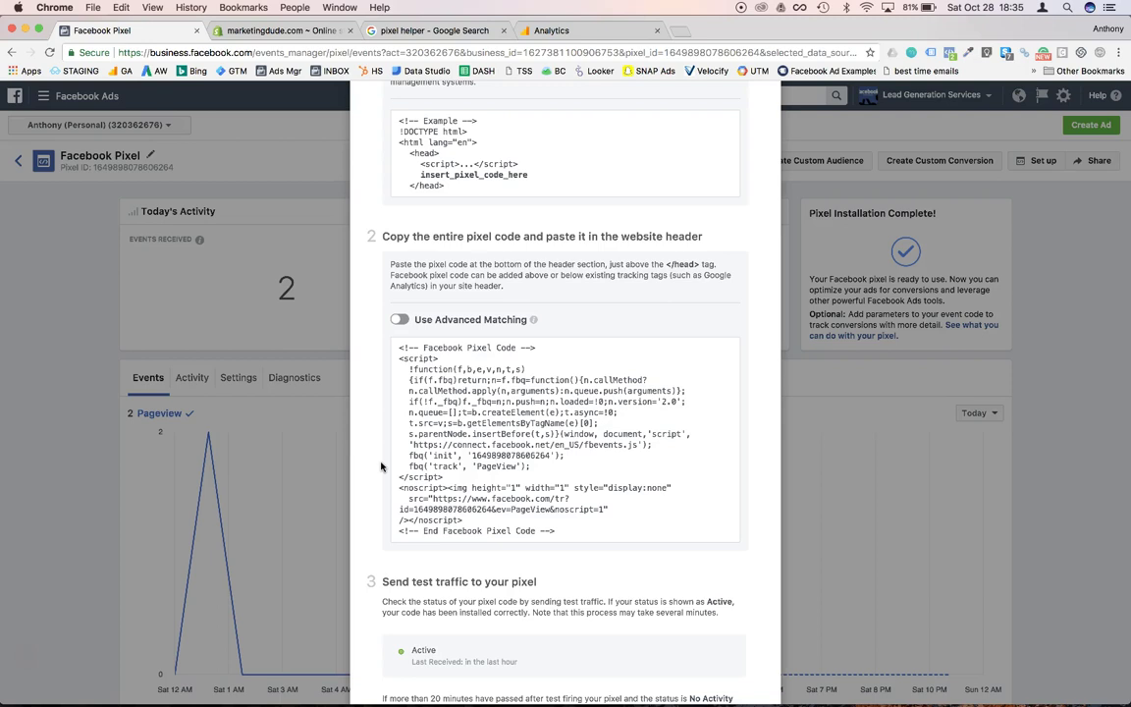
Copy the pixel base code and advance to the event-adding step
click(566, 379)
scroll(570, 379, down, 2)
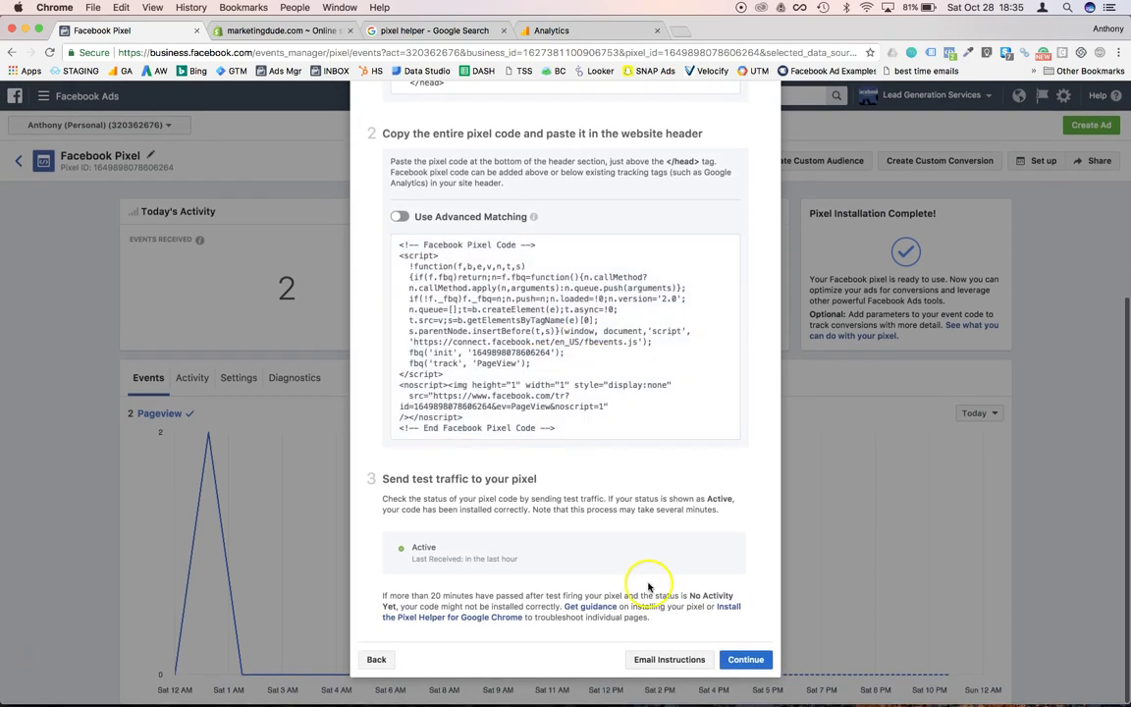
click(741, 659)
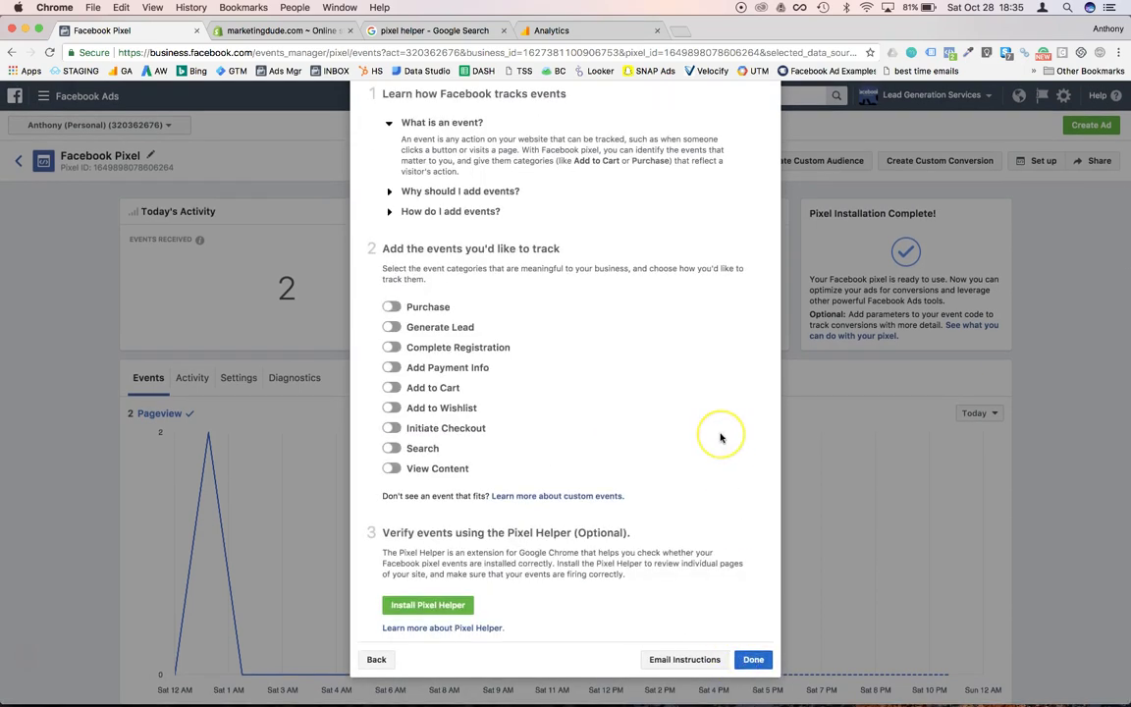
scroll(719, 437, up, 2)
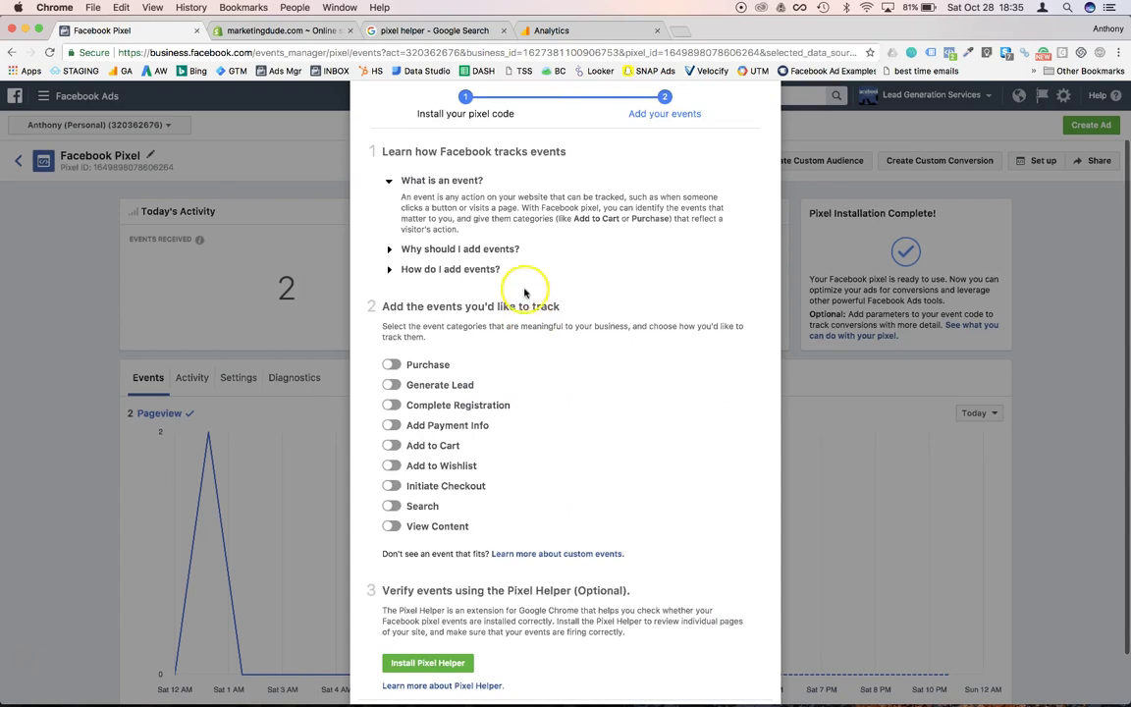
scroll(525, 295, up, 2)
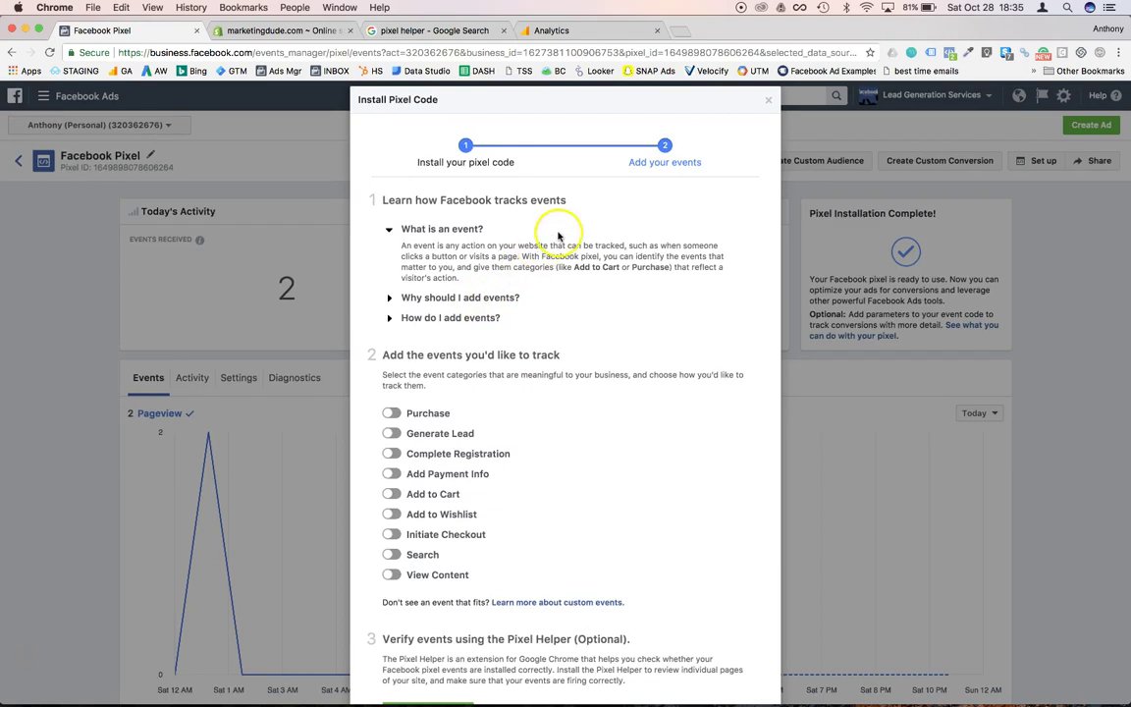
scroll(513, 324, down, 2)
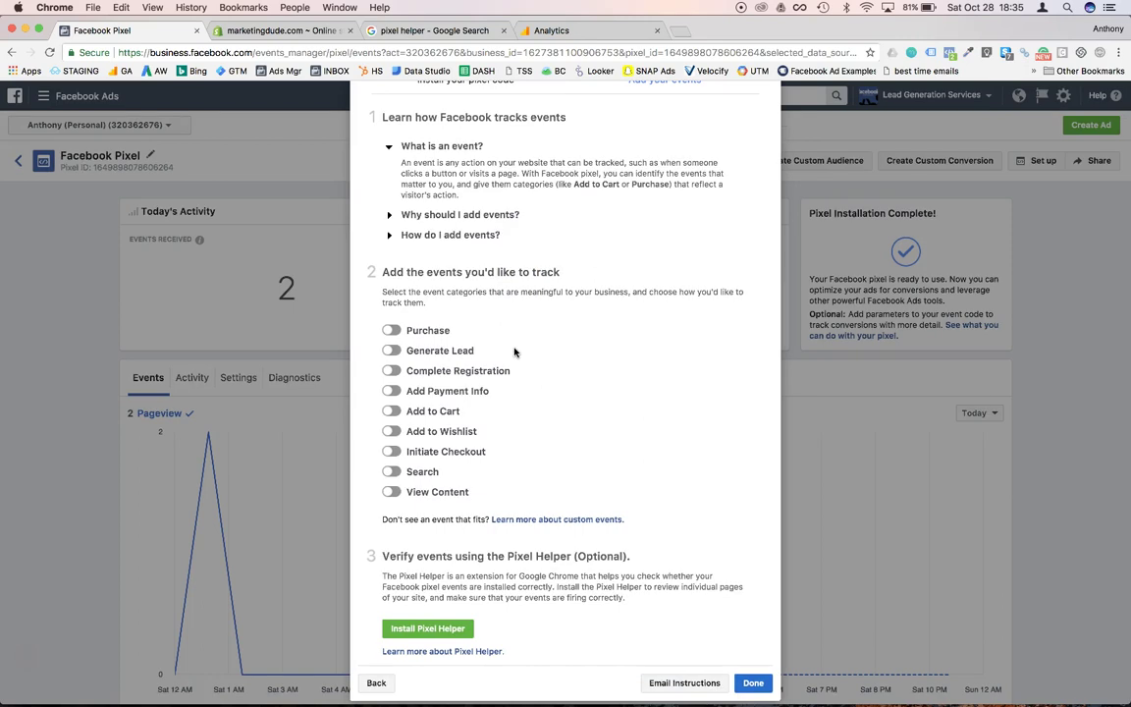
scroll(515, 346, down, 1)
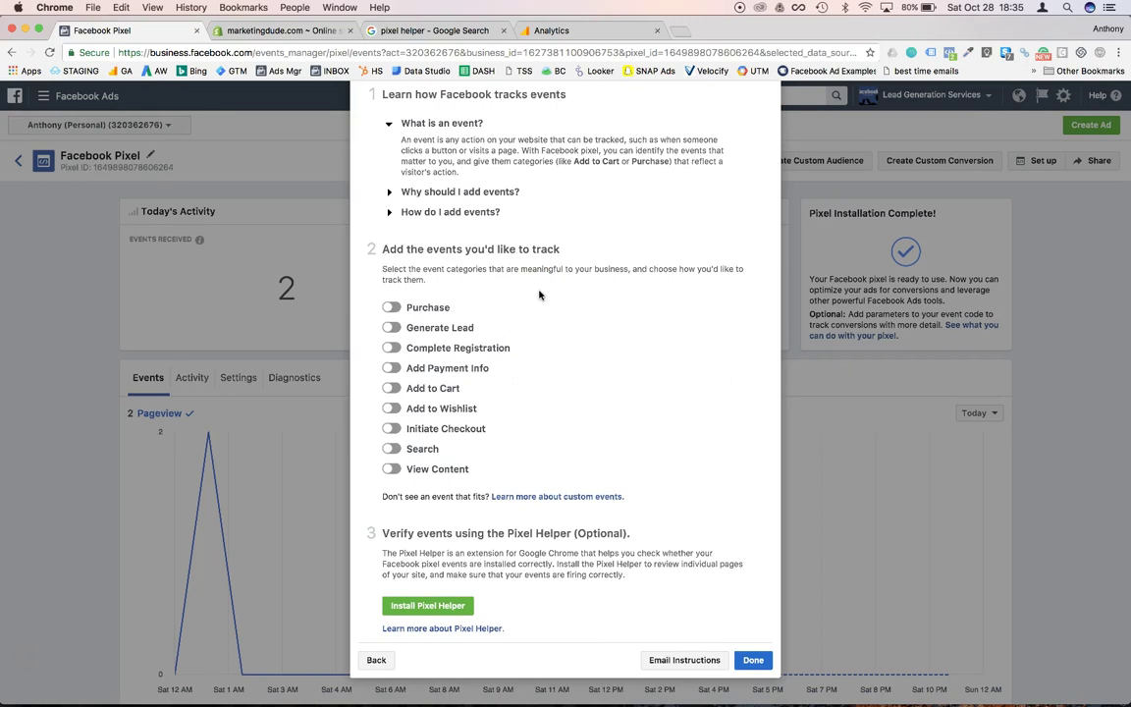
Turn on Purchase event tracking, copy its event code, and finish the setup
click(391, 308)
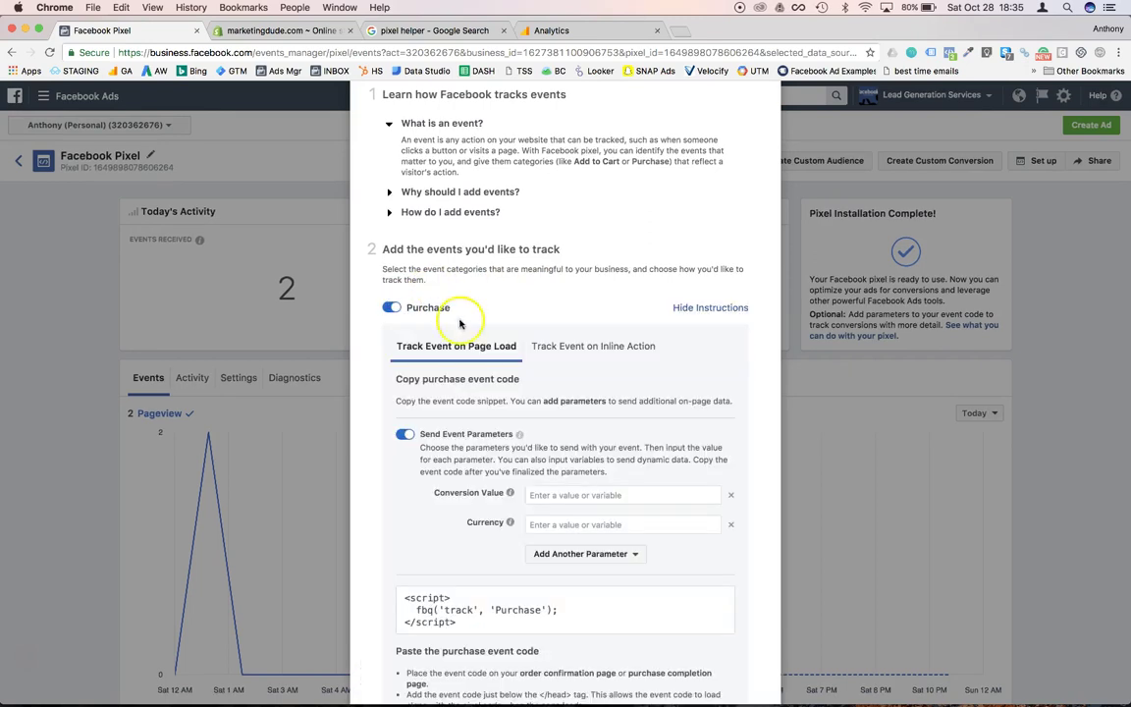
scroll(460, 322, down, 6)
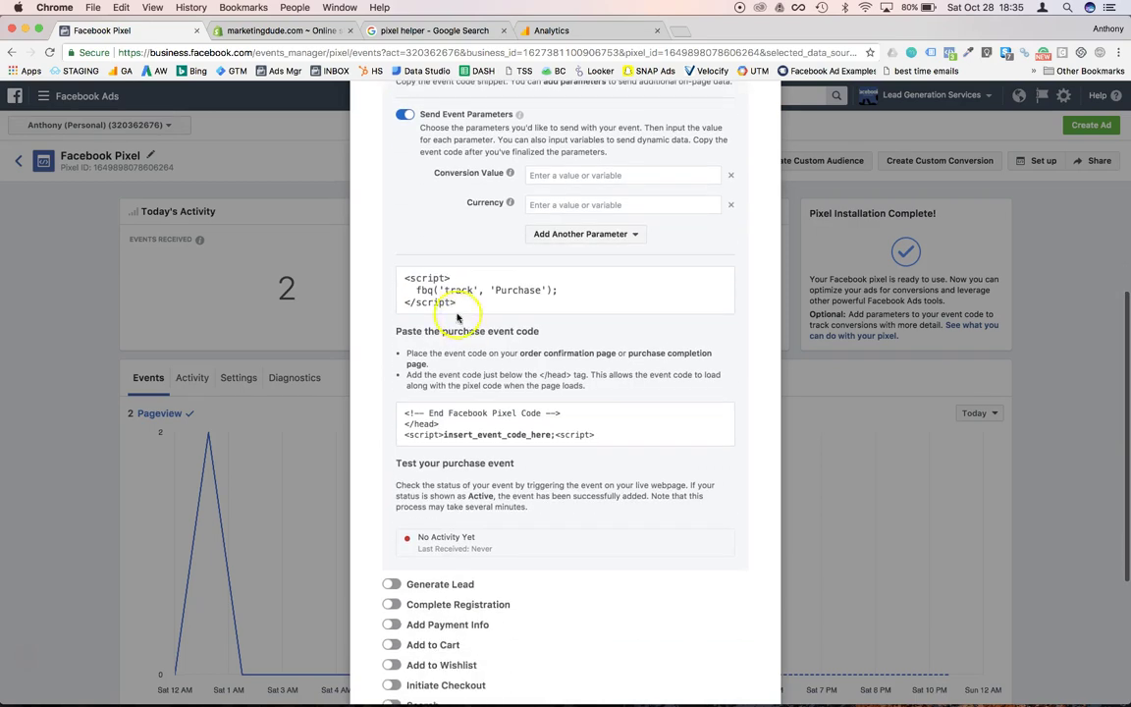
mouse_move(433, 291)
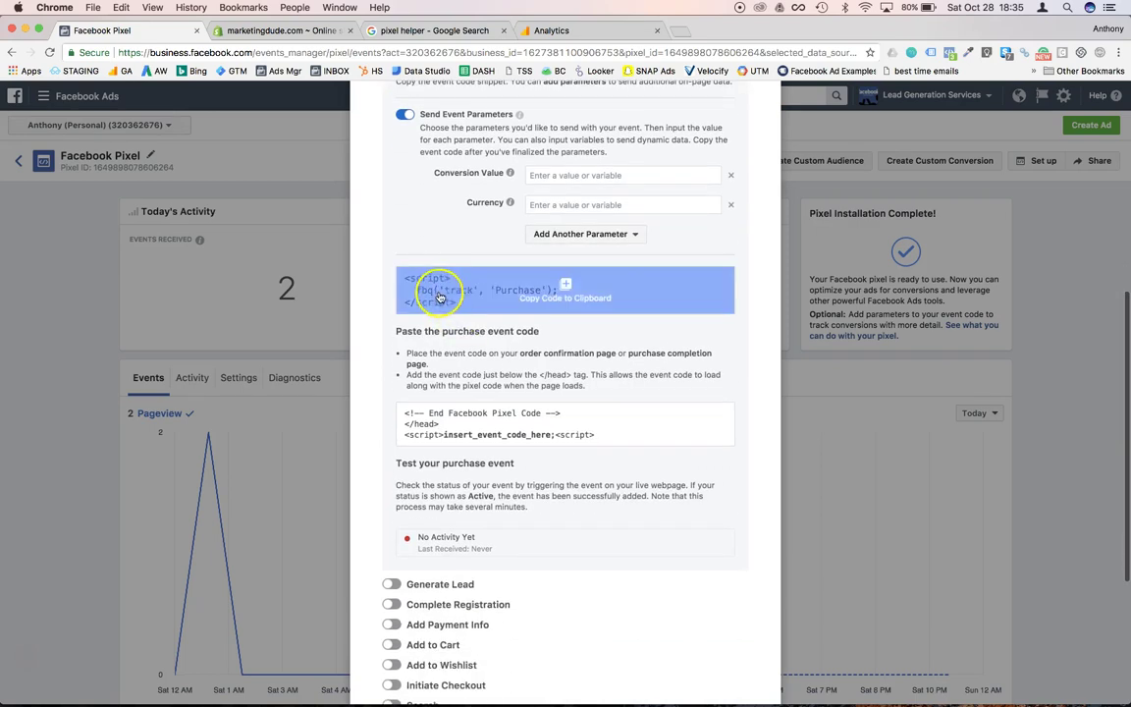
click(522, 293)
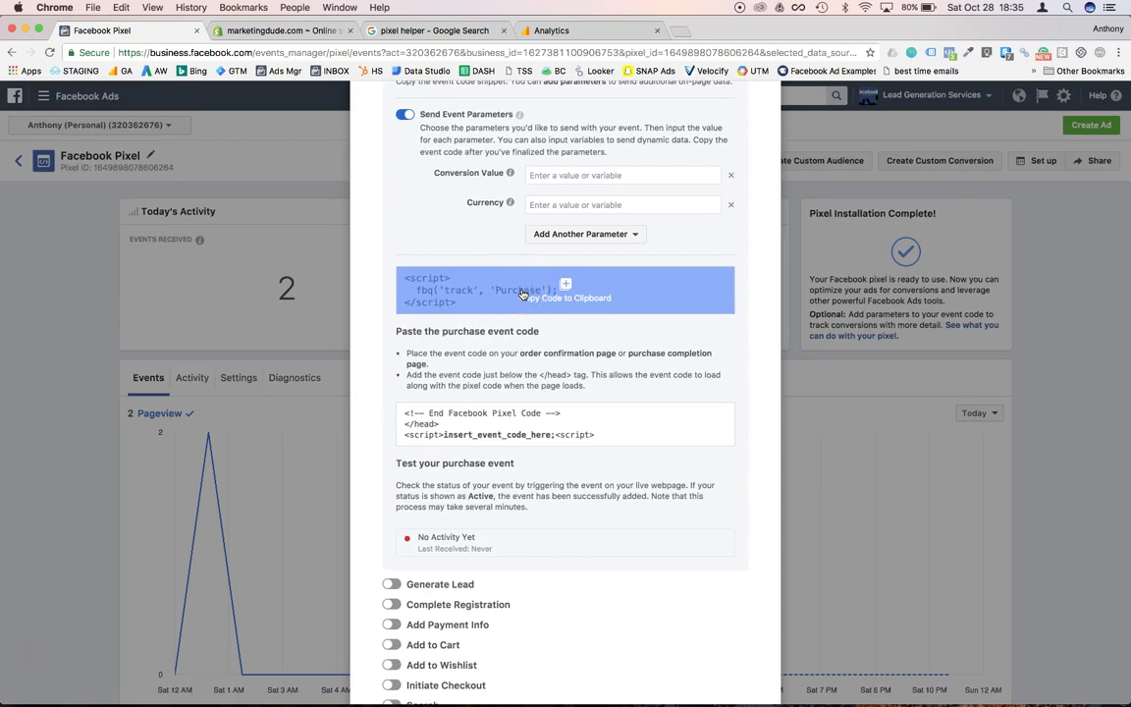
click(565, 288)
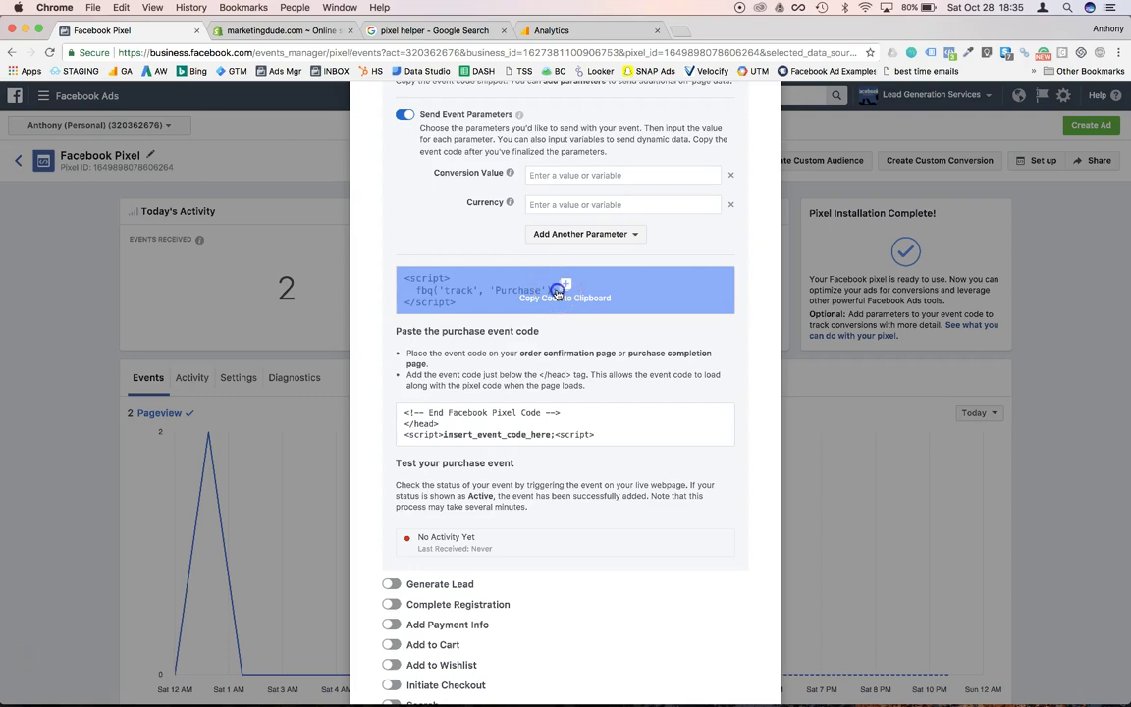
scroll(618, 285, down, 5)
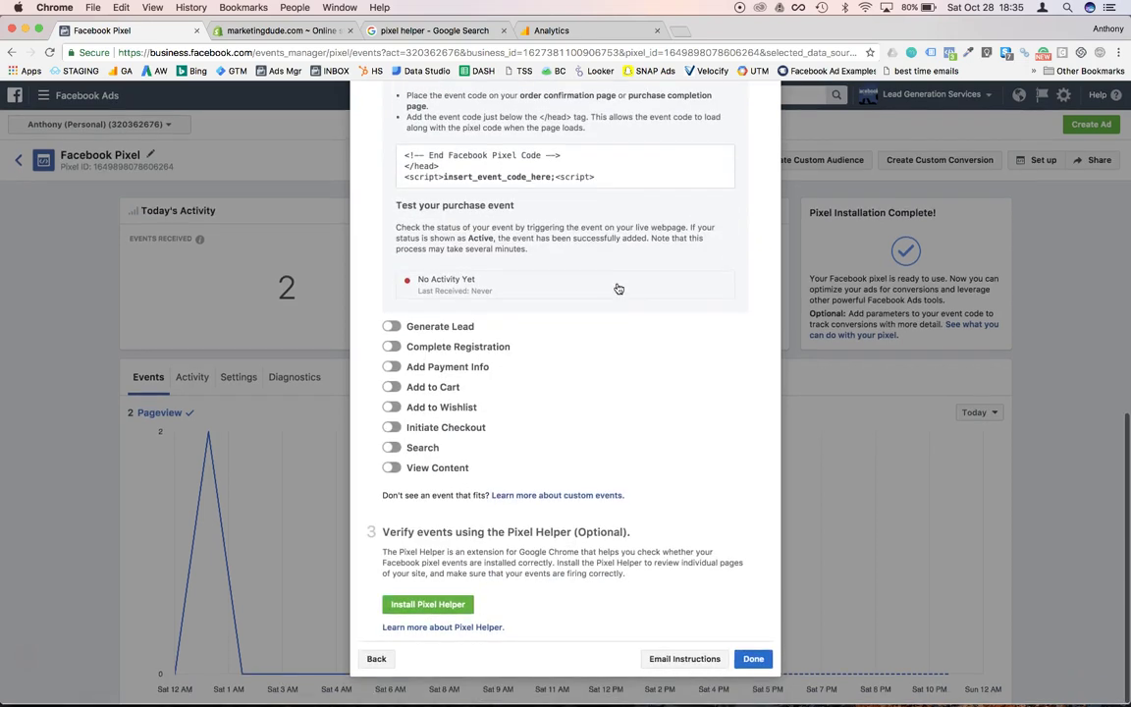
click(752, 655)
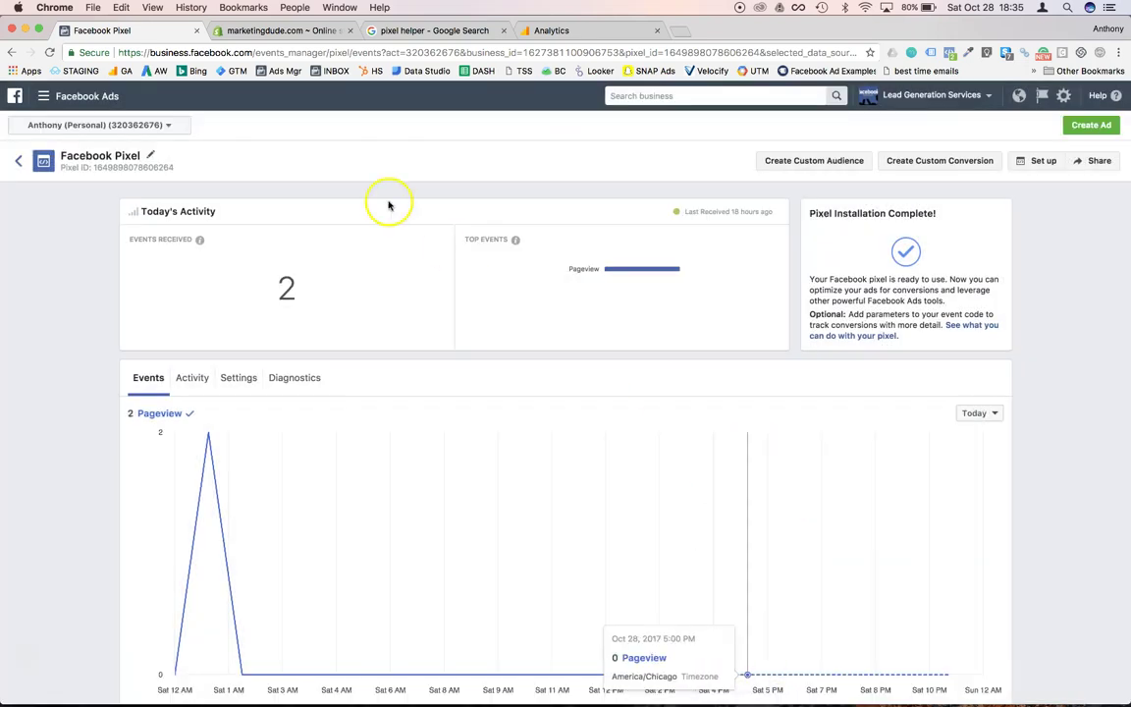
Open Shopify's Checkout settings and place the cursor in the empty Additional scripts box
click(285, 30)
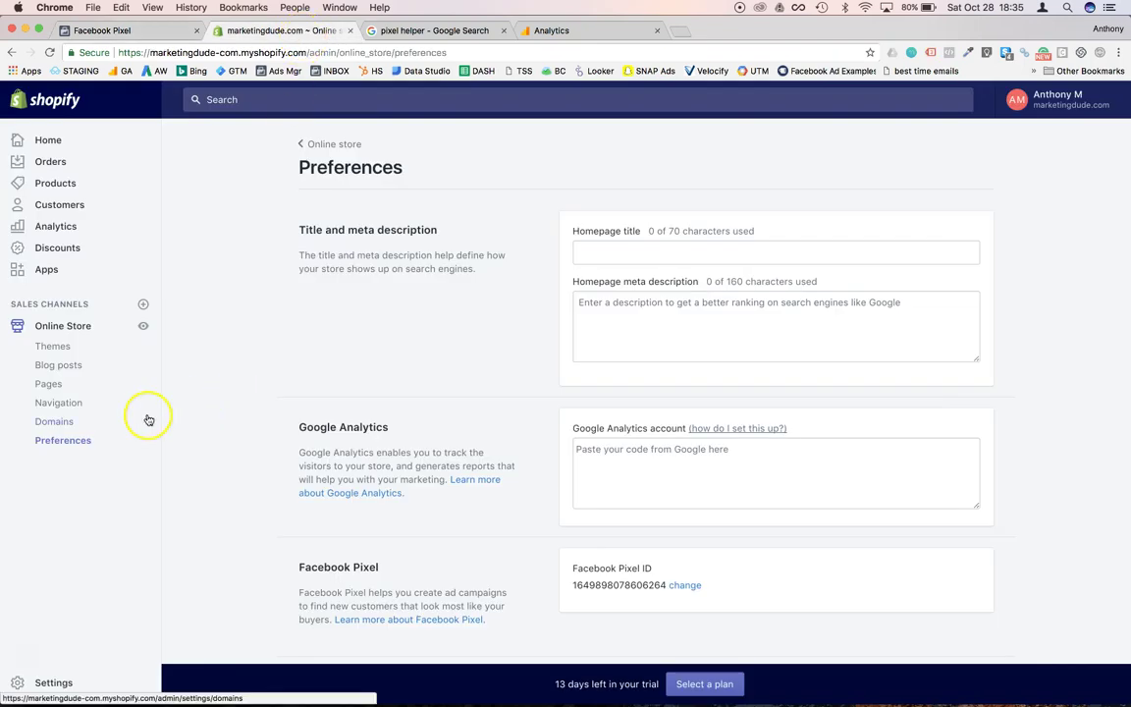
click(54, 683)
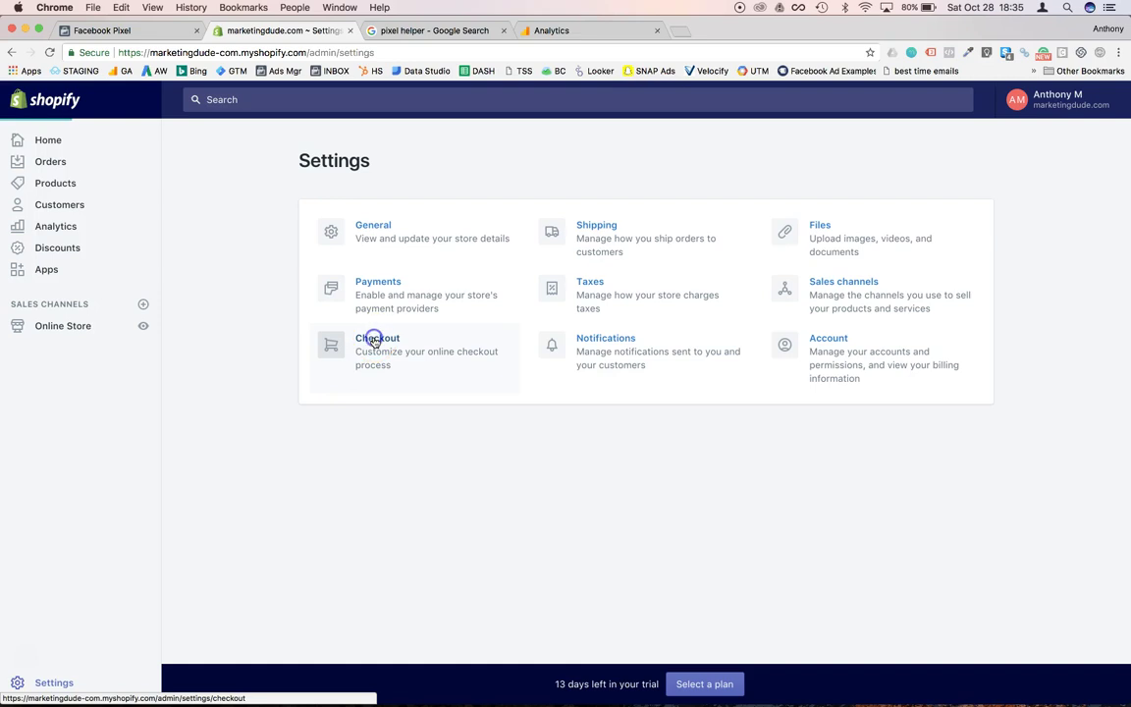
click(374, 338)
scroll(374, 341, down, 5)
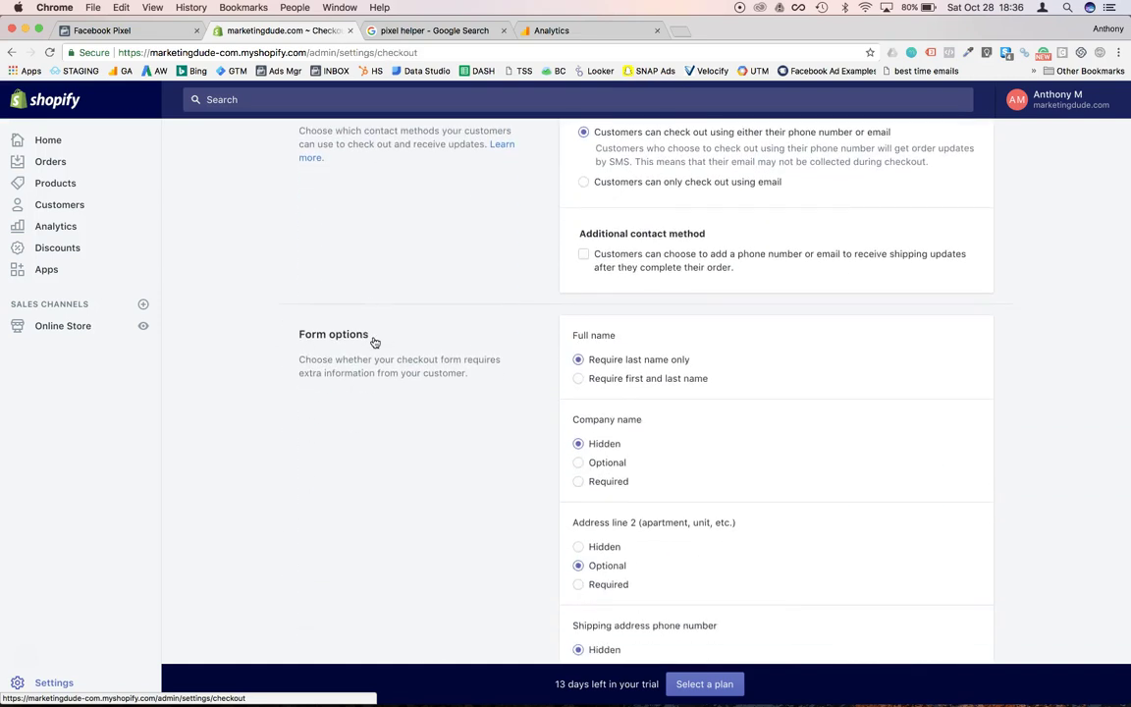
scroll(374, 342, down, 10)
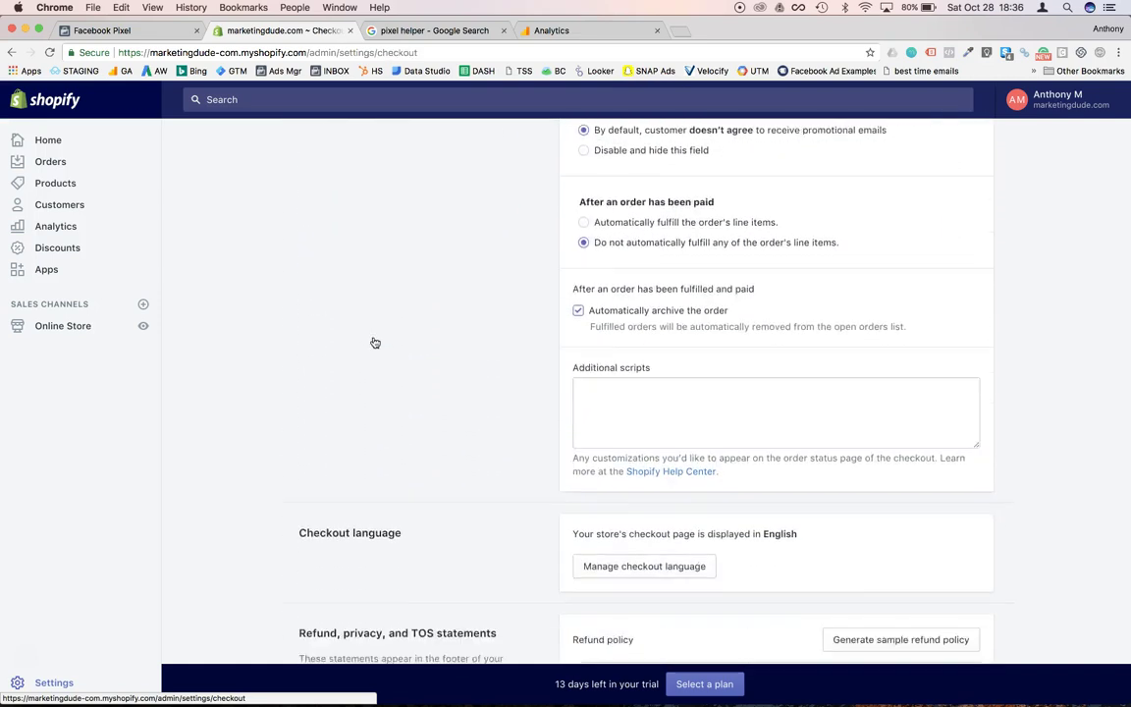
scroll(374, 341, down, 2)
click(636, 326)
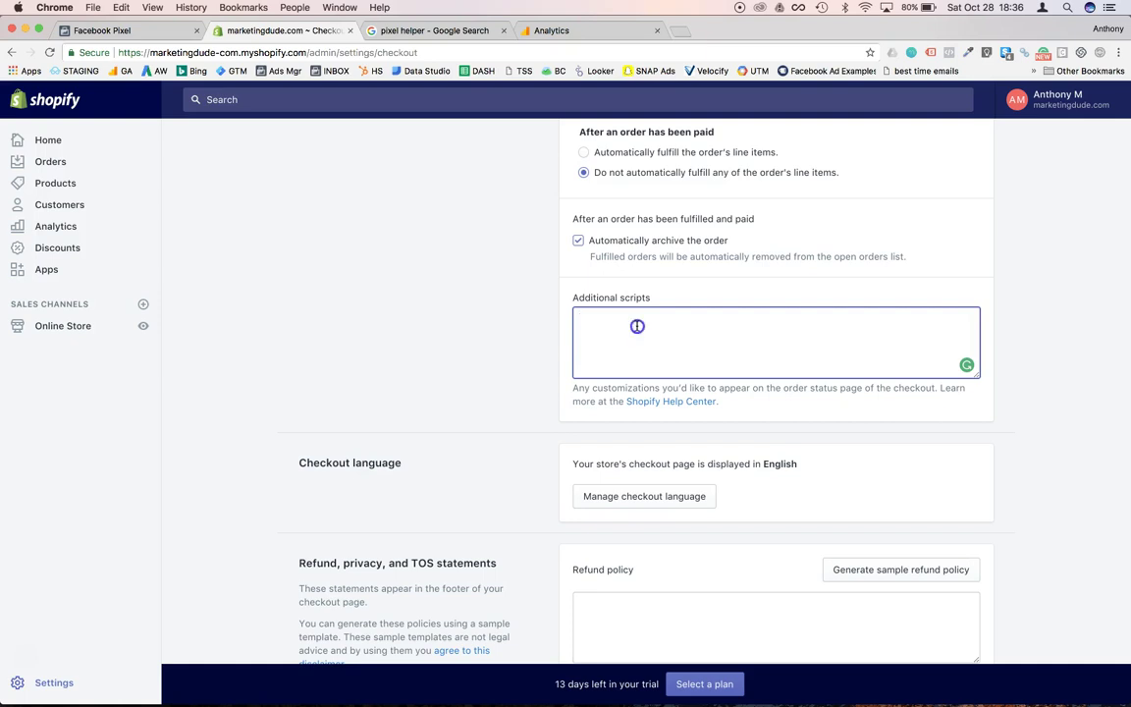
key(super+v)
click(647, 326)
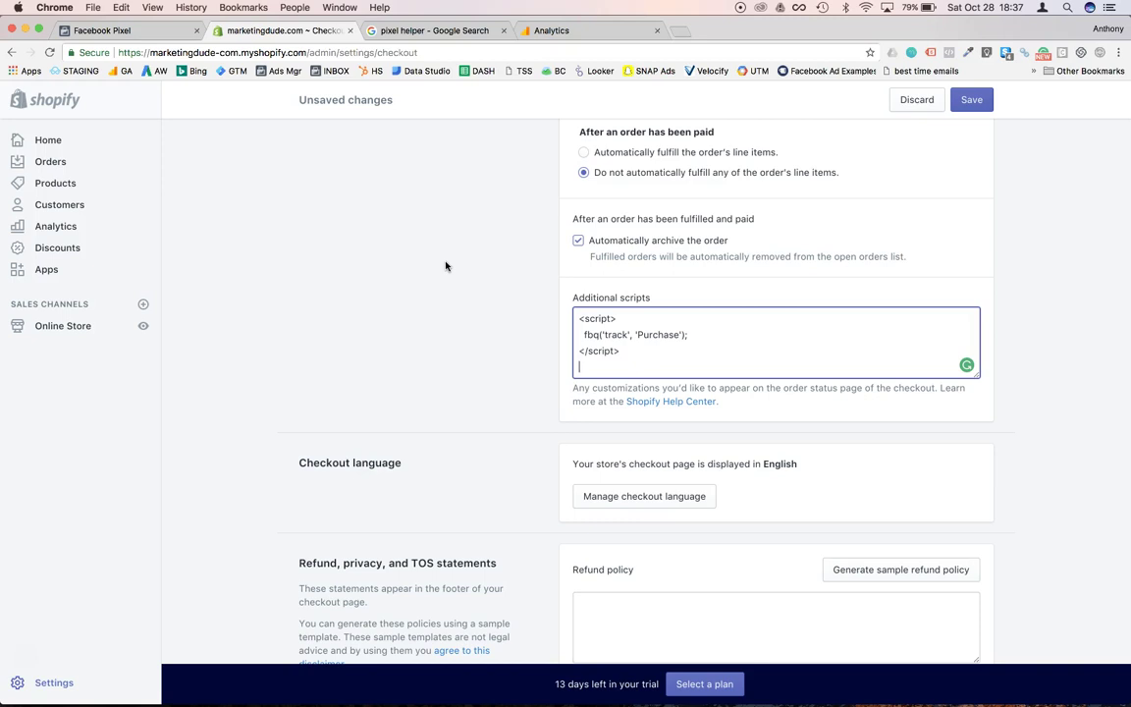
drag(650, 361, 578, 311)
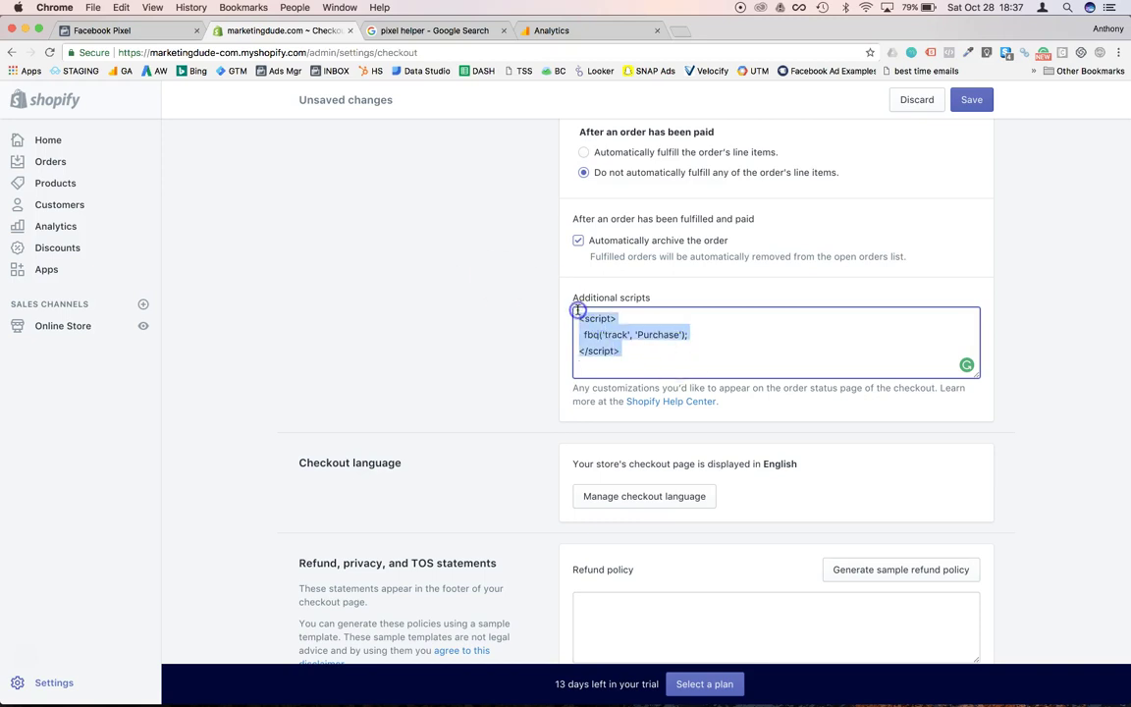
click(659, 369)
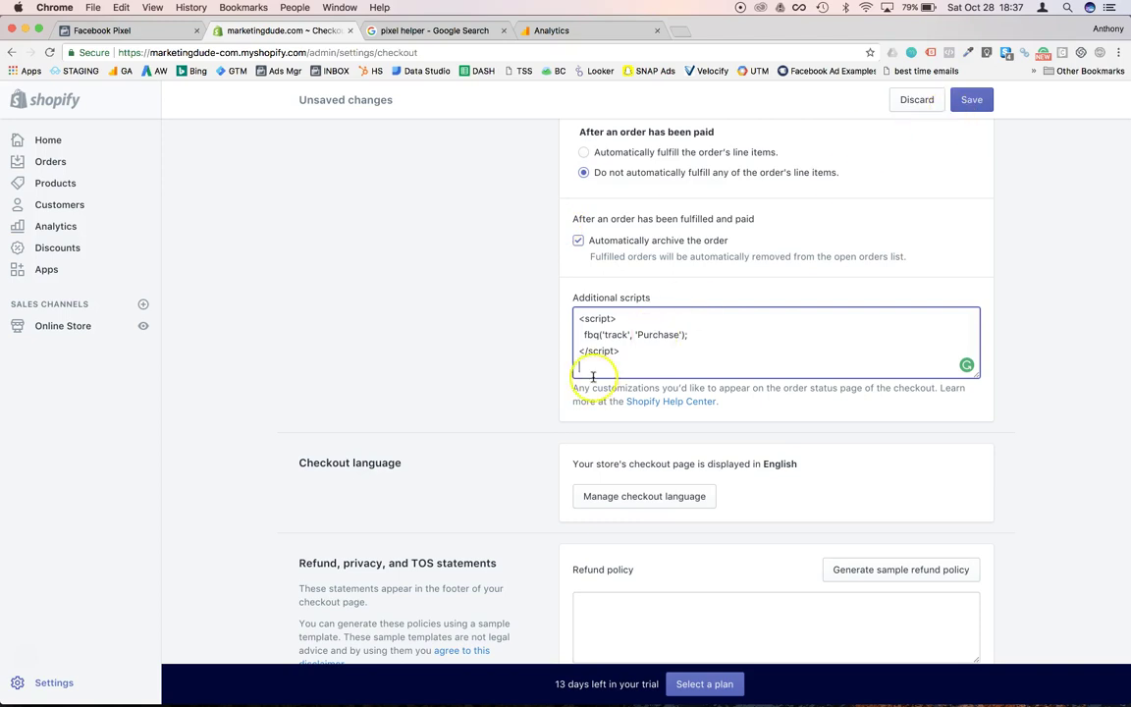
drag(588, 371, 570, 313)
Remove the pasted Purchase script, then focus the Google Analytics account box in Online Store Preferences
key(BackSpace)
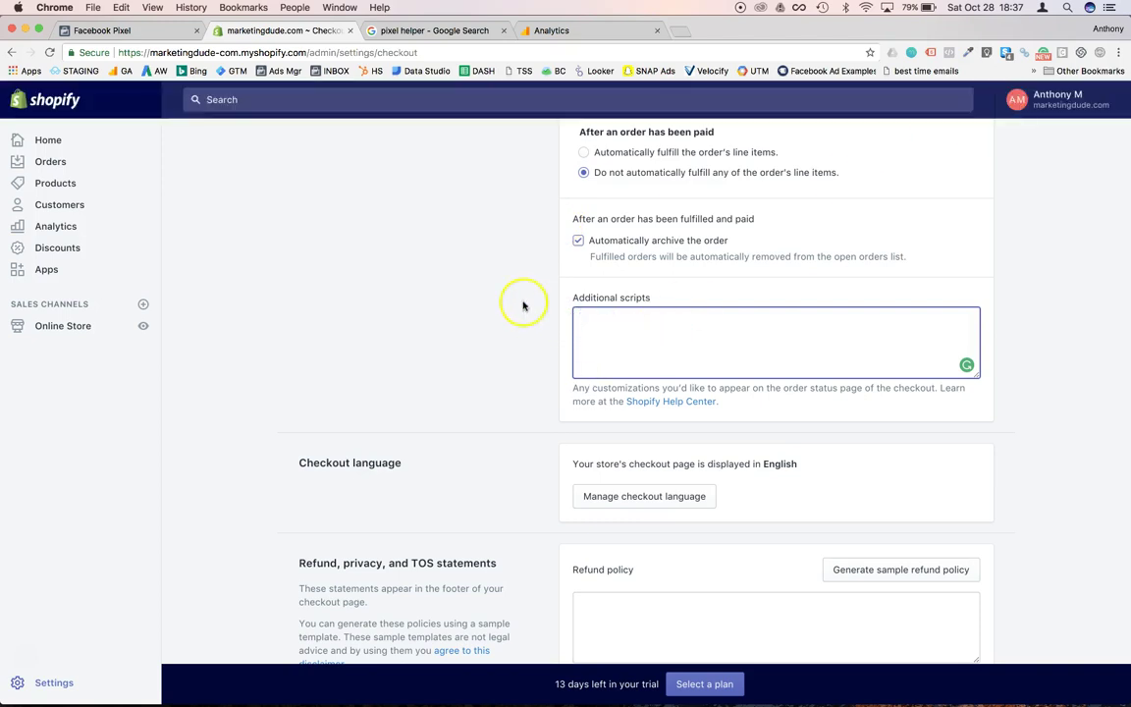
scroll(496, 264, up, 5)
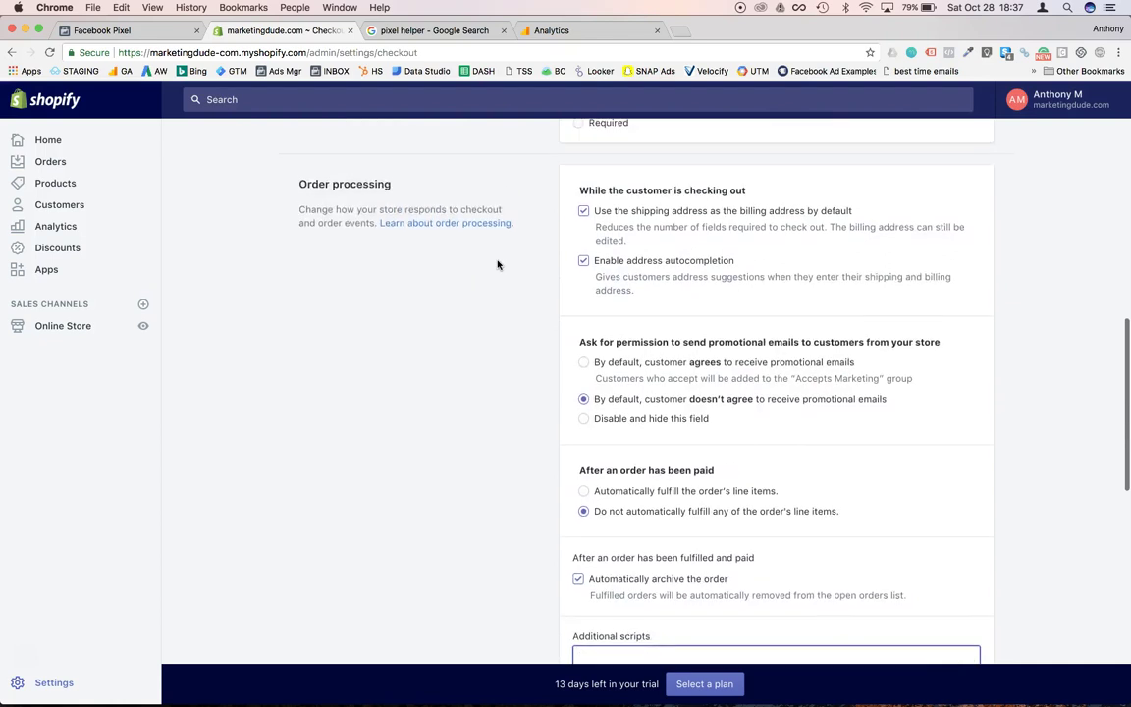
scroll(491, 255, up, 5)
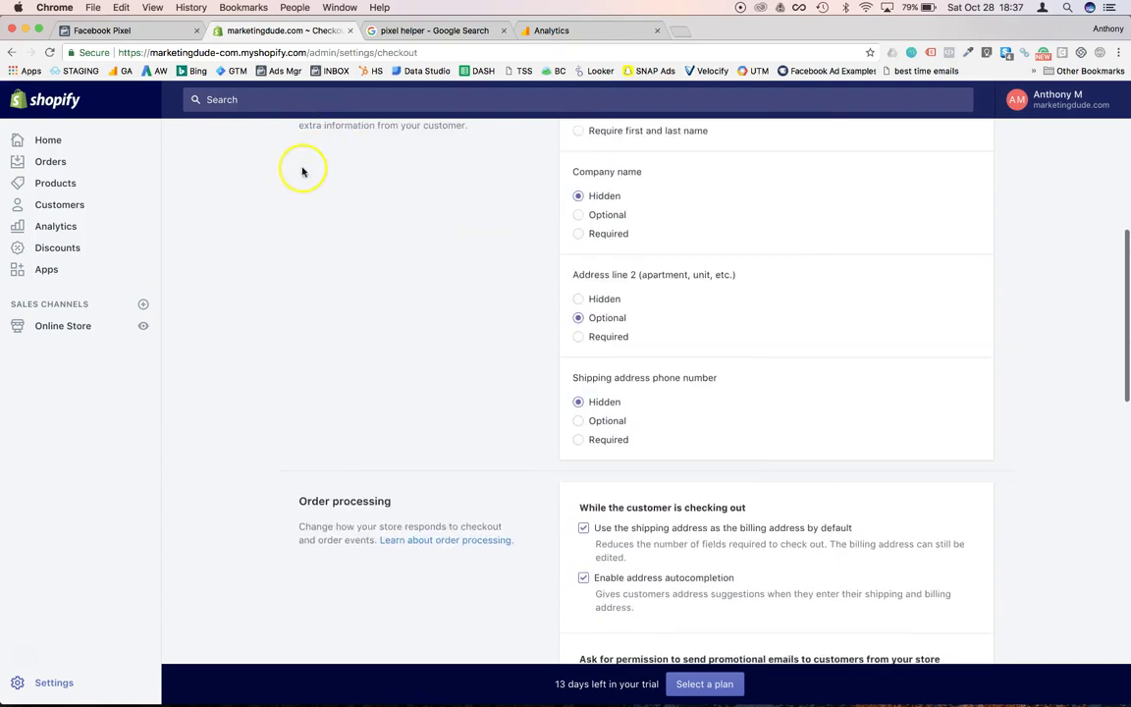
click(63, 332)
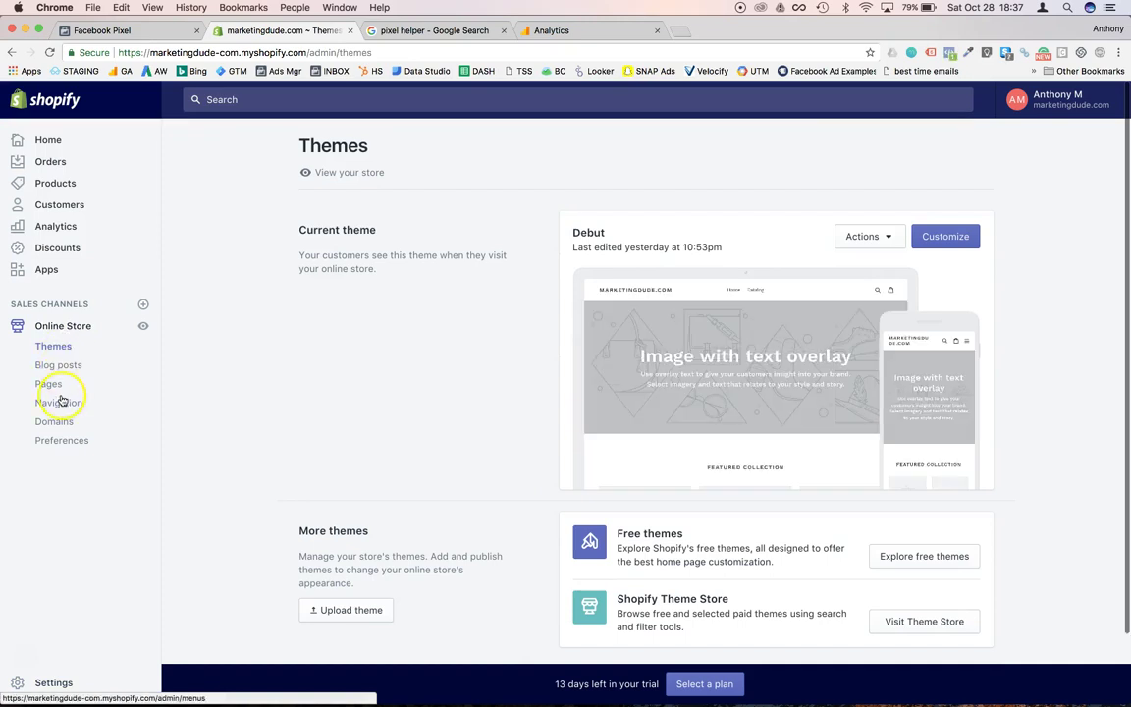
click(58, 440)
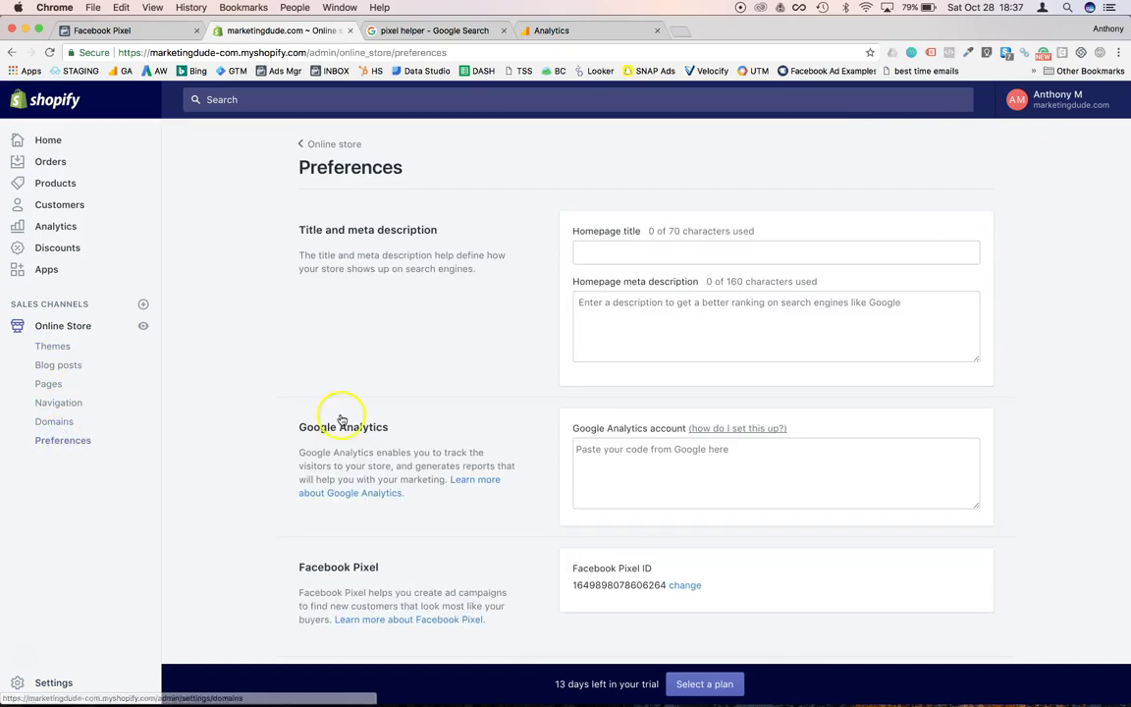
scroll(340, 420, down, 2)
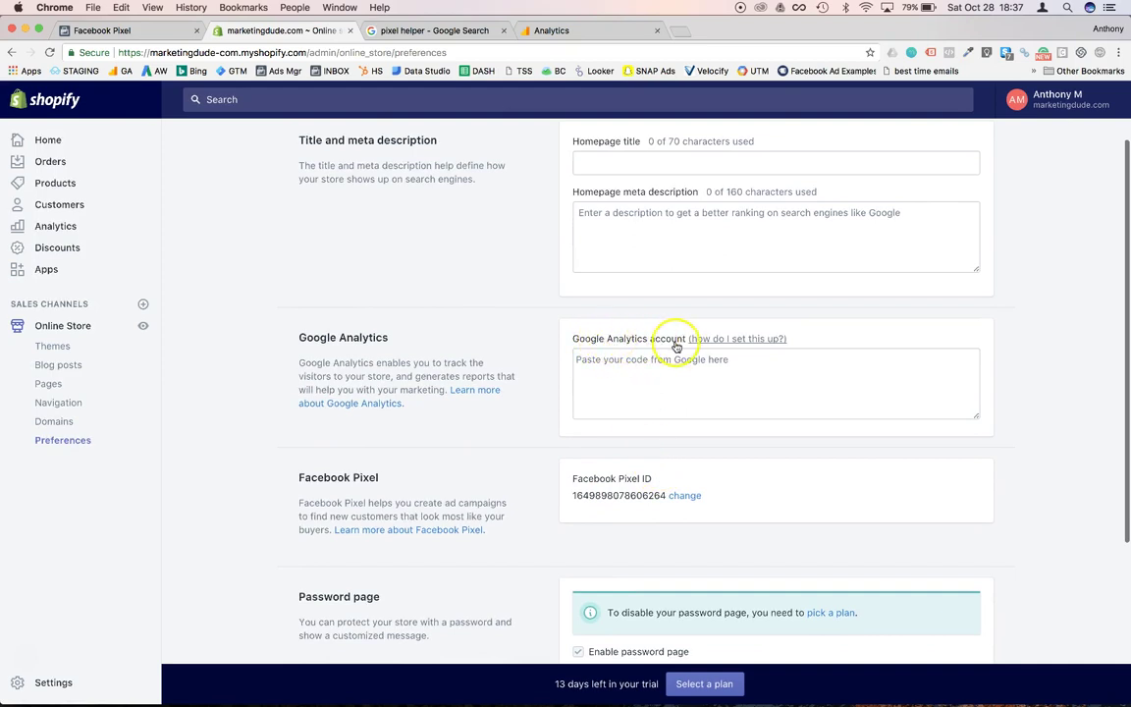
click(638, 363)
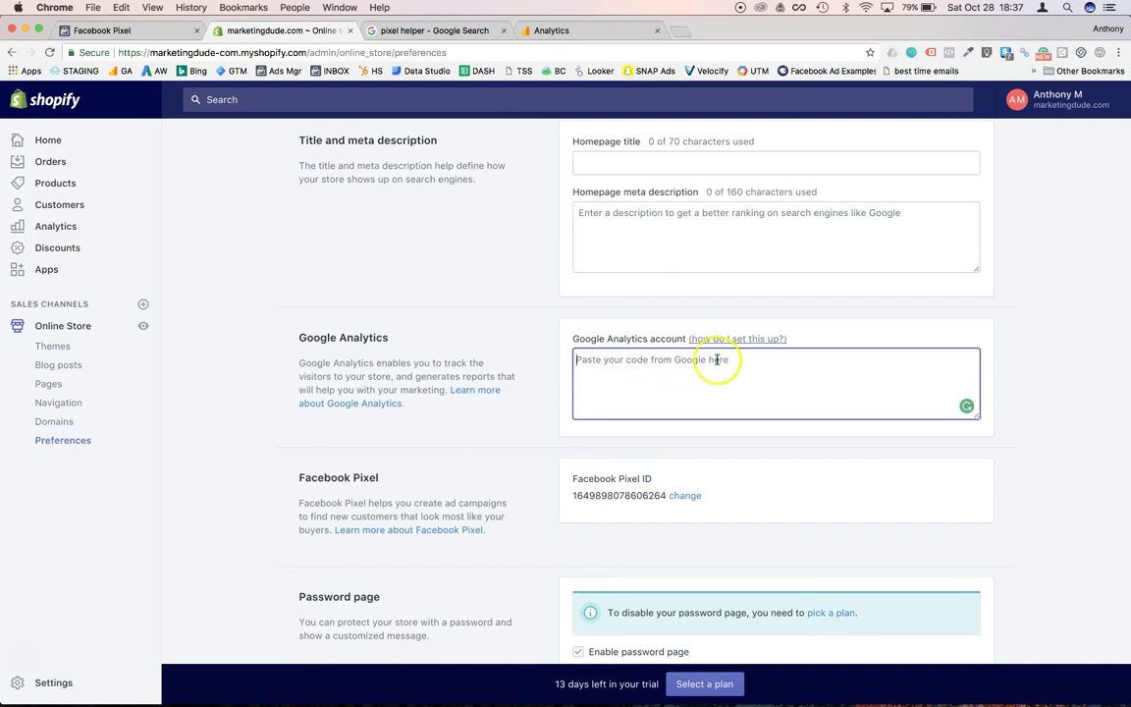
Select the global site tag snippet on the Google Analytics Tracking Code page
click(559, 30)
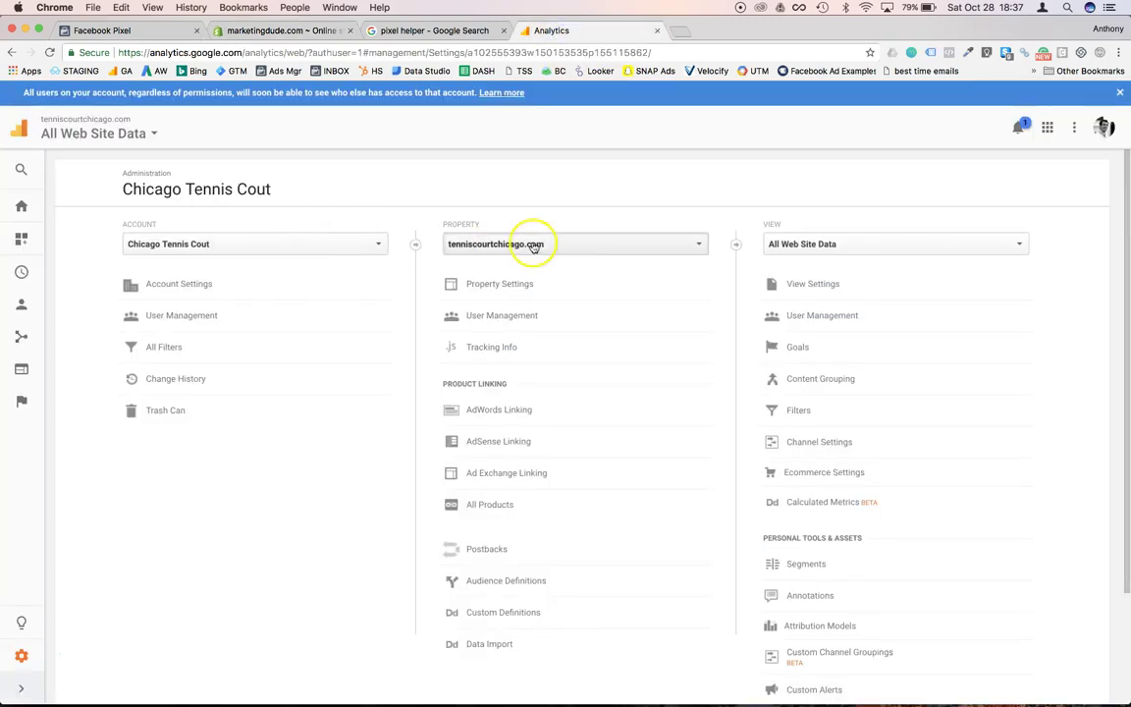
click(531, 349)
click(509, 354)
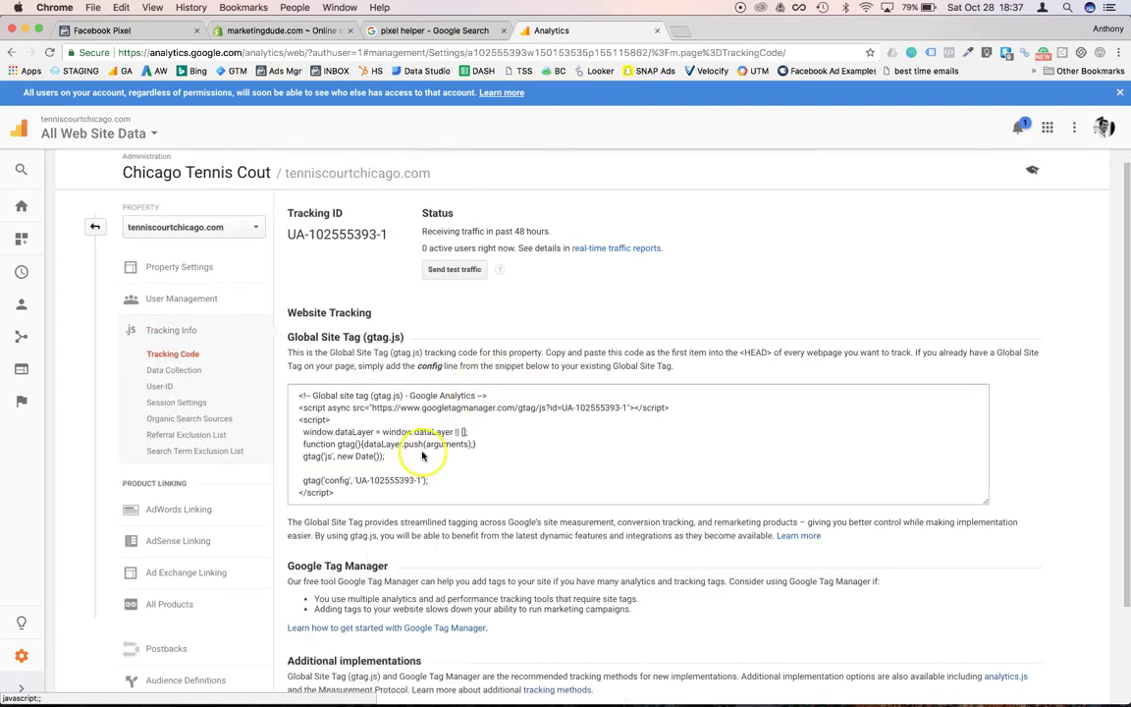
drag(411, 493, 296, 395)
key(super+c)
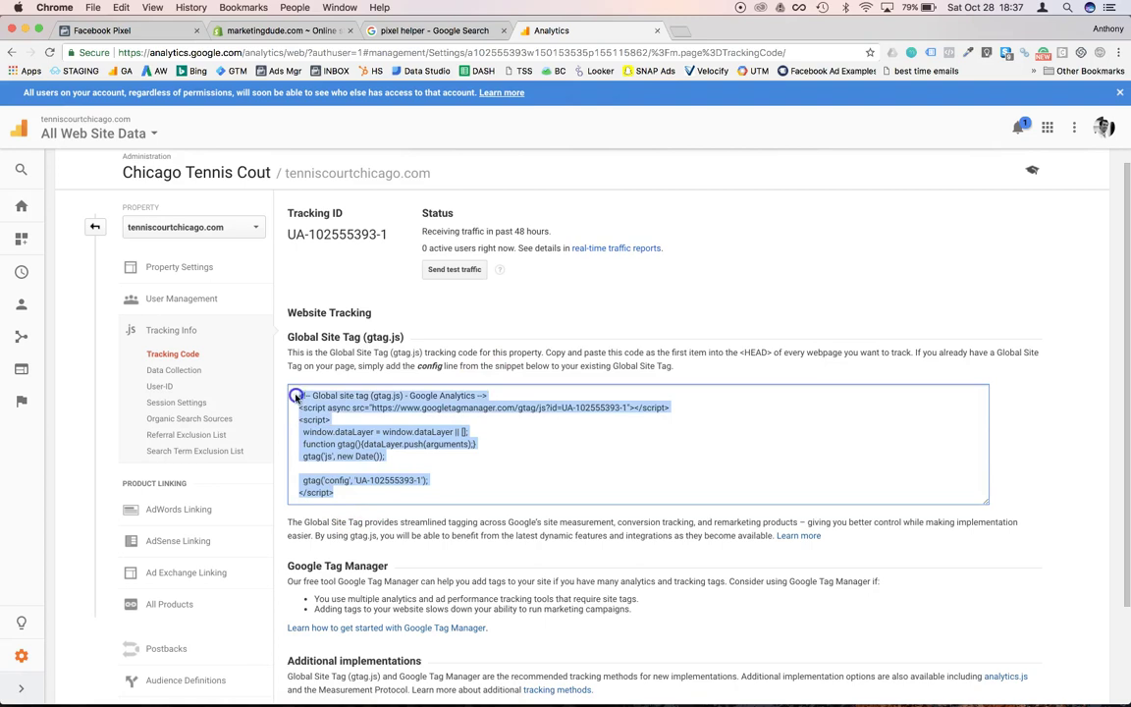
click(245, 32)
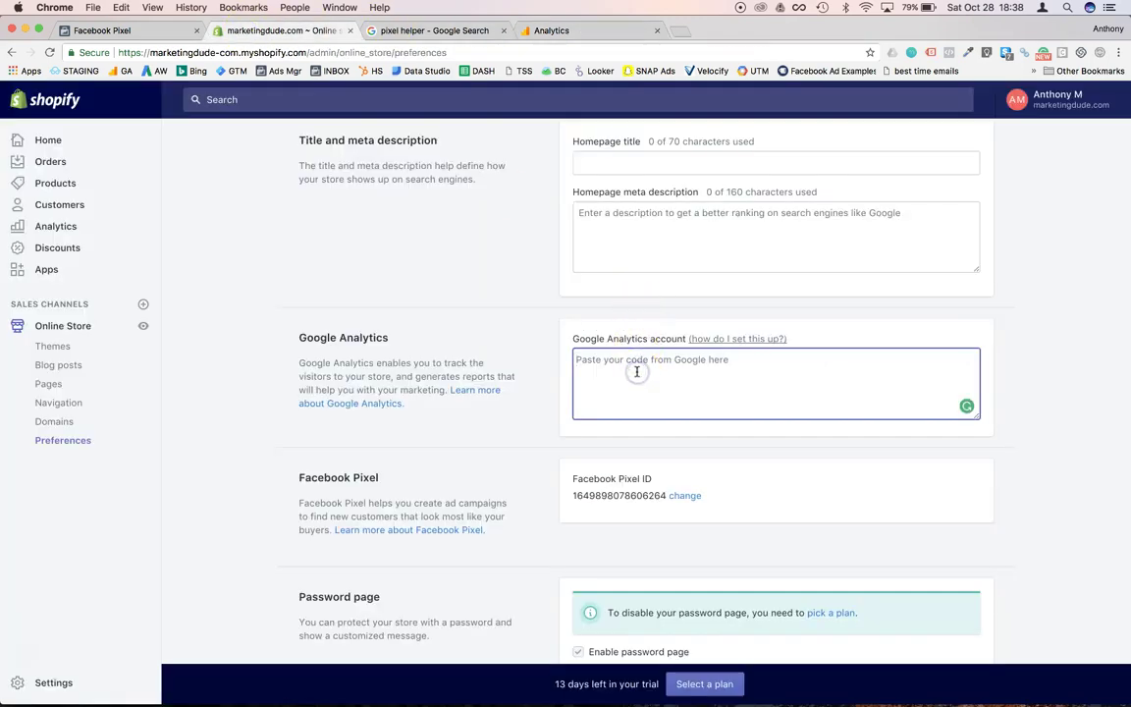
Paste the gtag snippet into the Google Analytics account box and save the preferences
key(super+v)
click(620, 402)
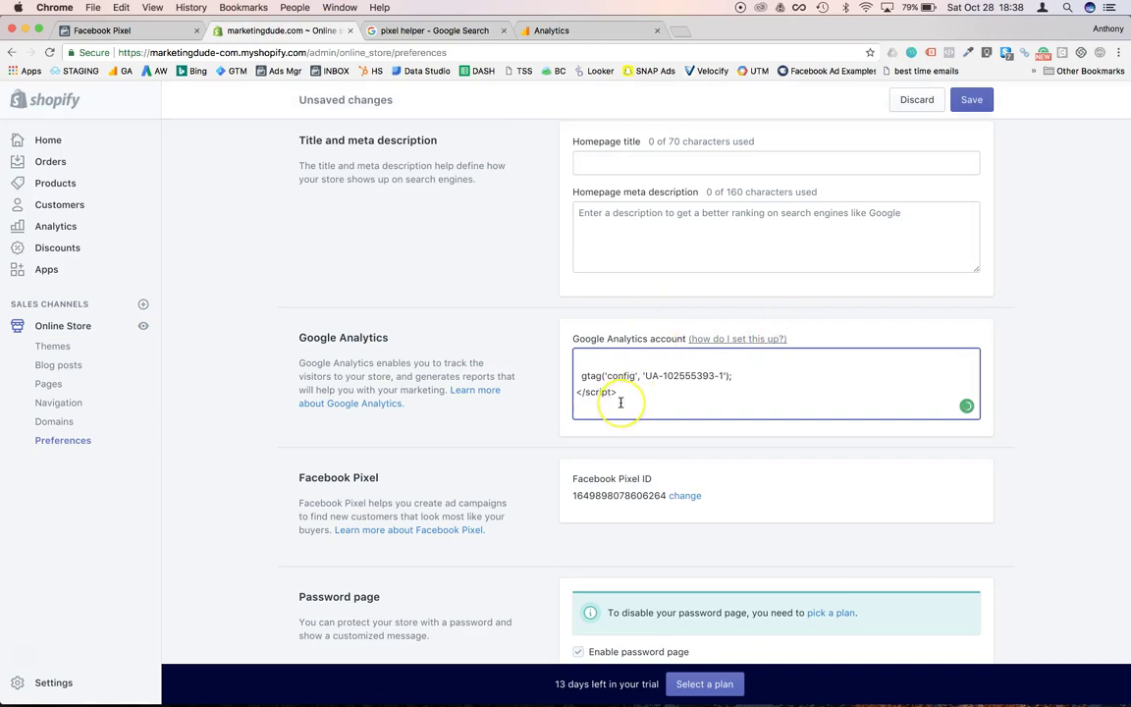
scroll(620, 401, up, 5)
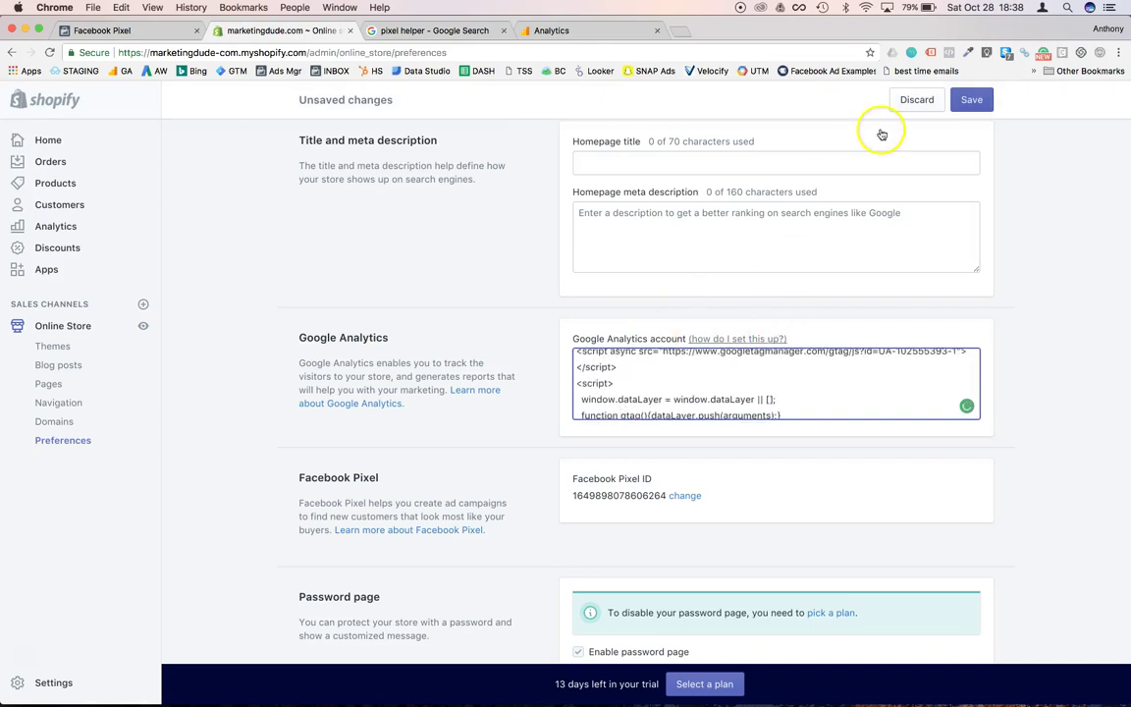
click(970, 100)
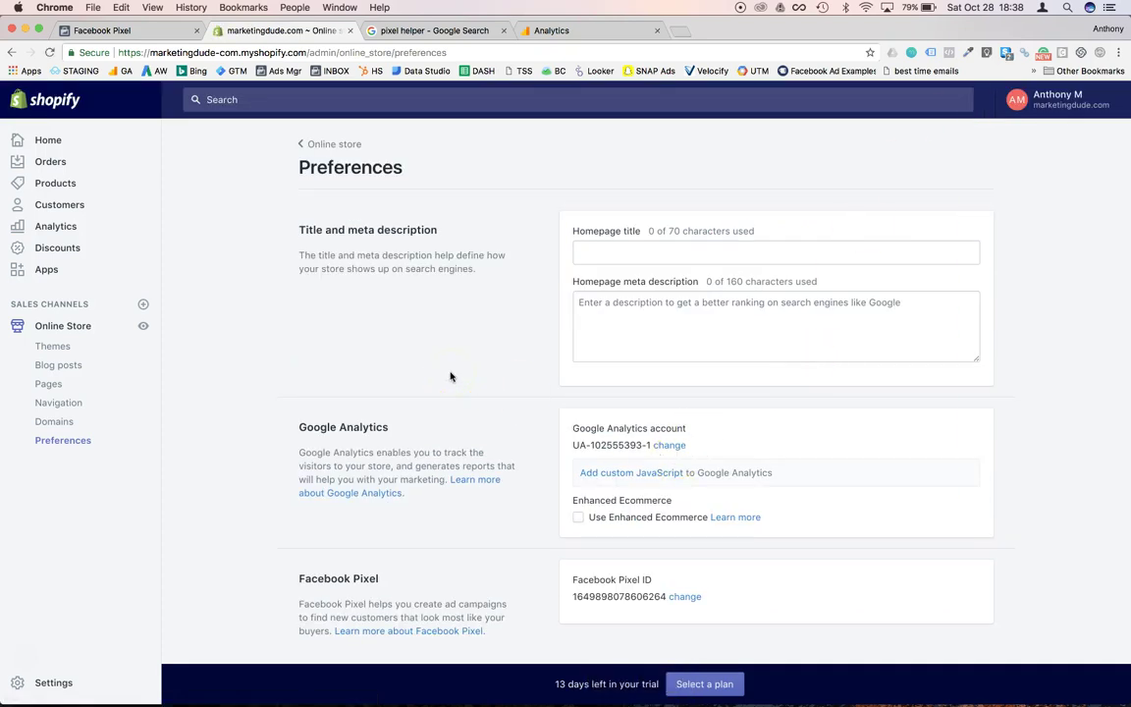
click(353, 294)
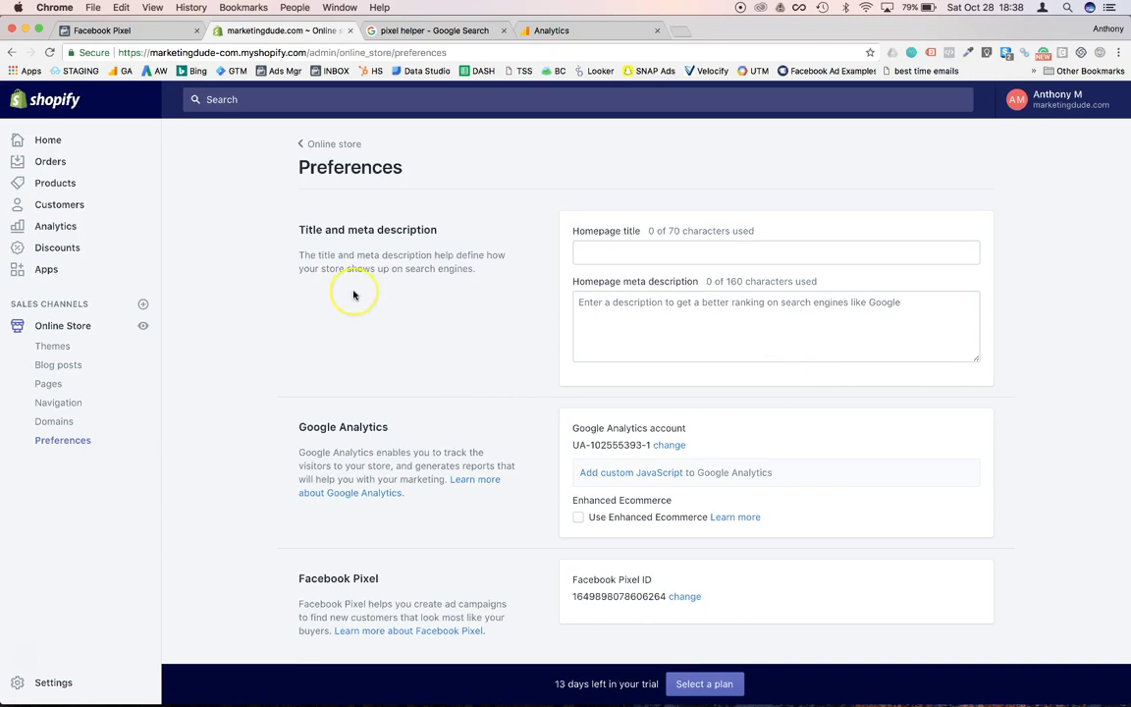
click(293, 347)
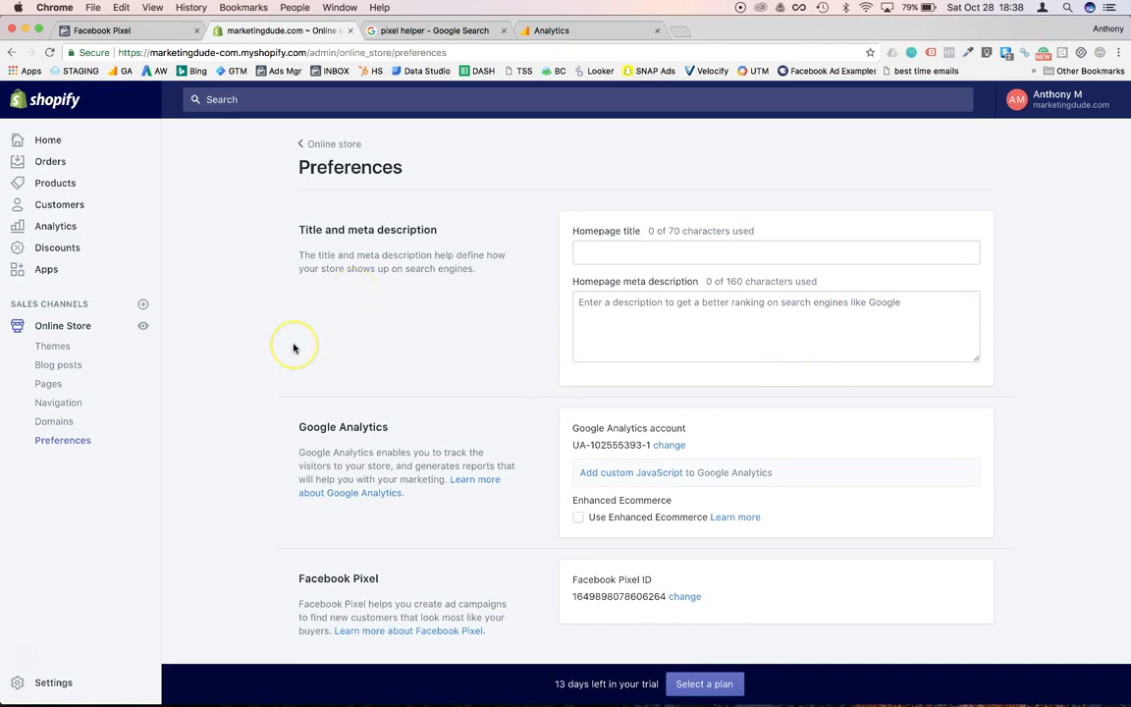